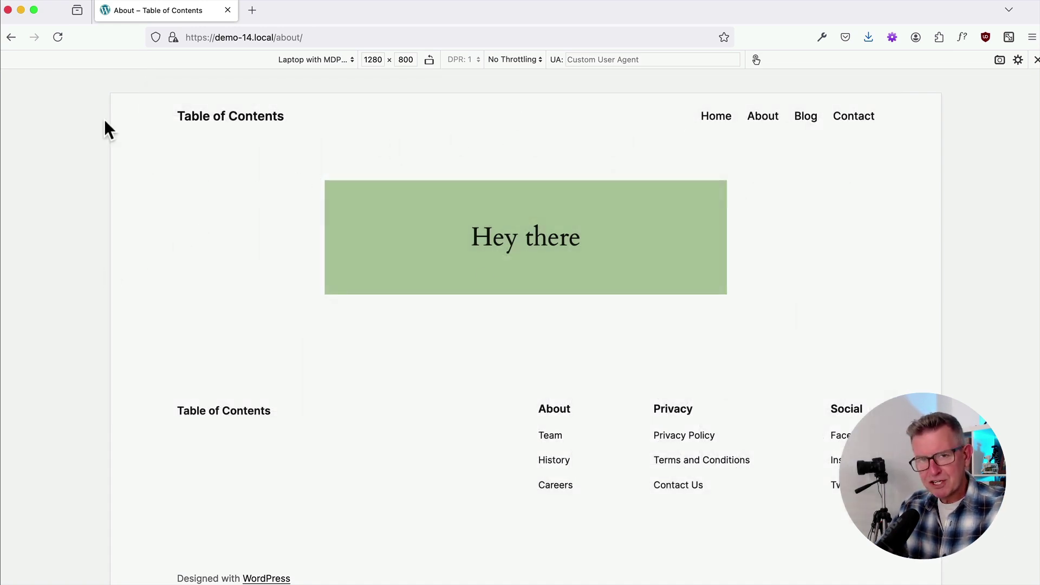
Step: In the WordPress editor, select the green group containing the Hey there heading
key(super+Tab)
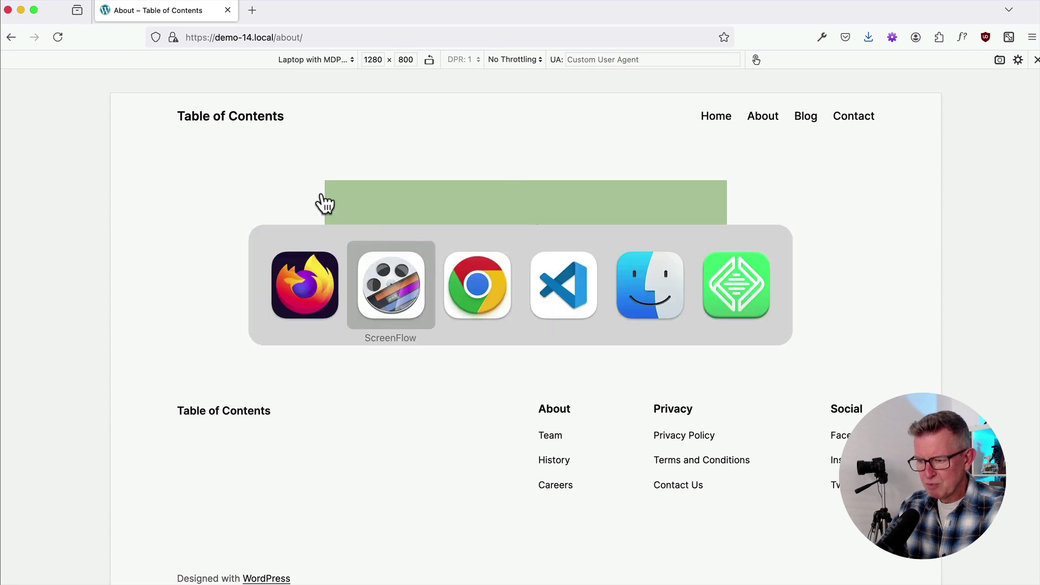
click(465, 295)
click(701, 290)
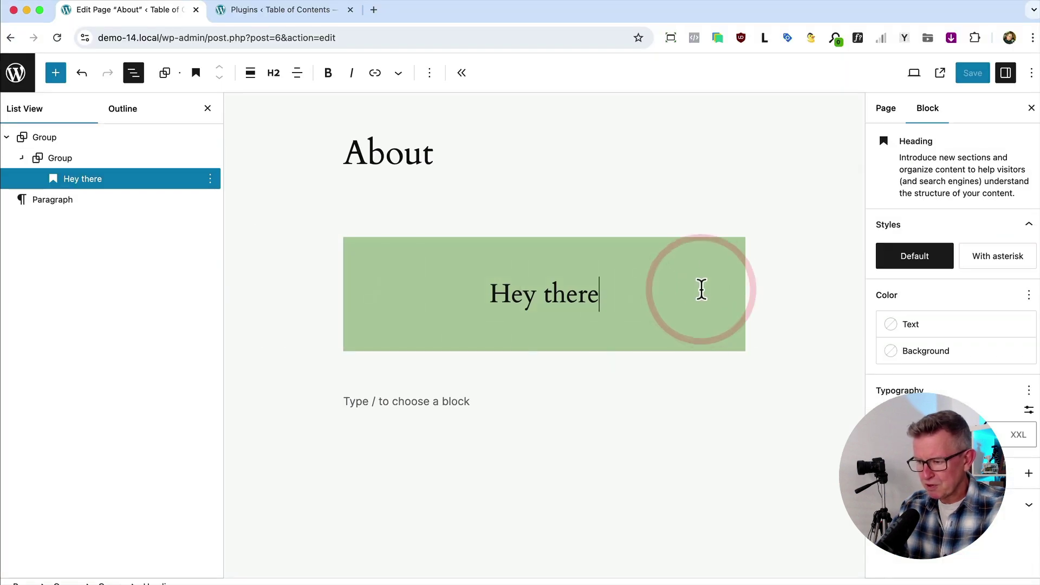
click(672, 284)
Step: Review the group's style settings, then bring Firefox's responsive About page preview forward
click(1002, 233)
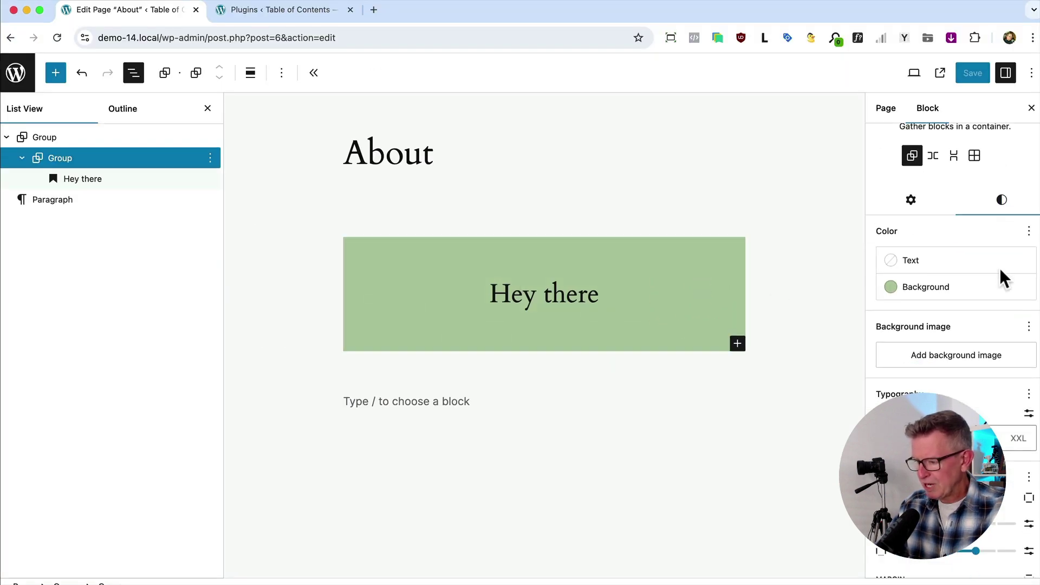
scroll(999, 268, down, 3)
key(super+Tab)
click(432, 293)
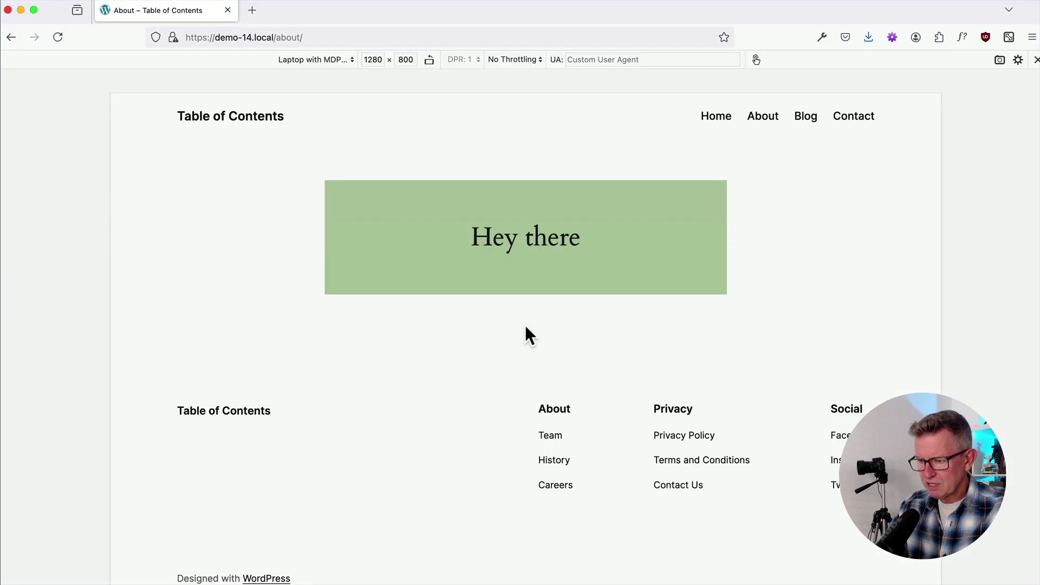
Step: Narrow the preview to phone width and inspect the Hey there heading's computed styles
drag(937, 194, 619, 188)
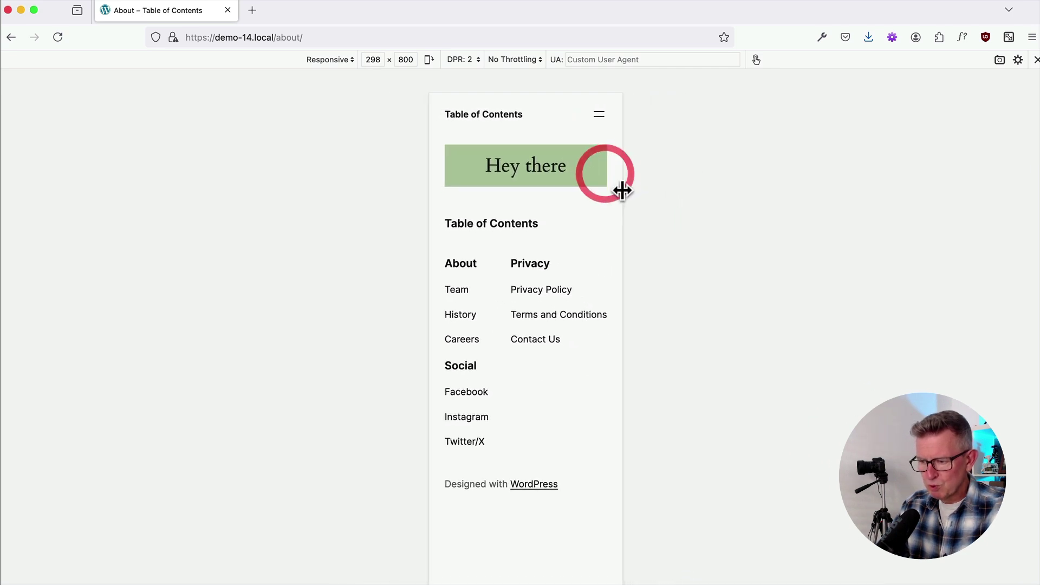
right_click(510, 172)
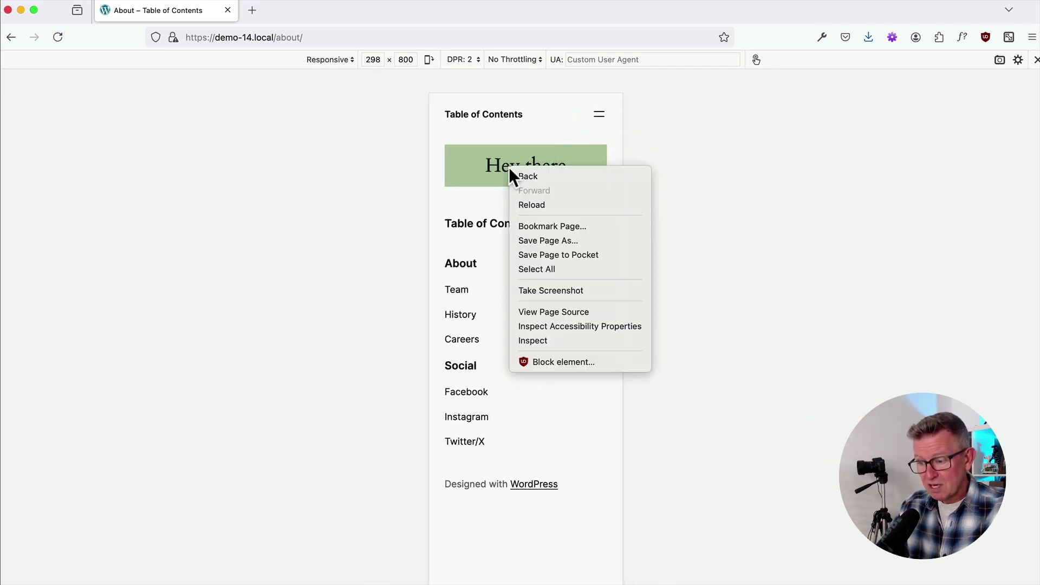
click(533, 341)
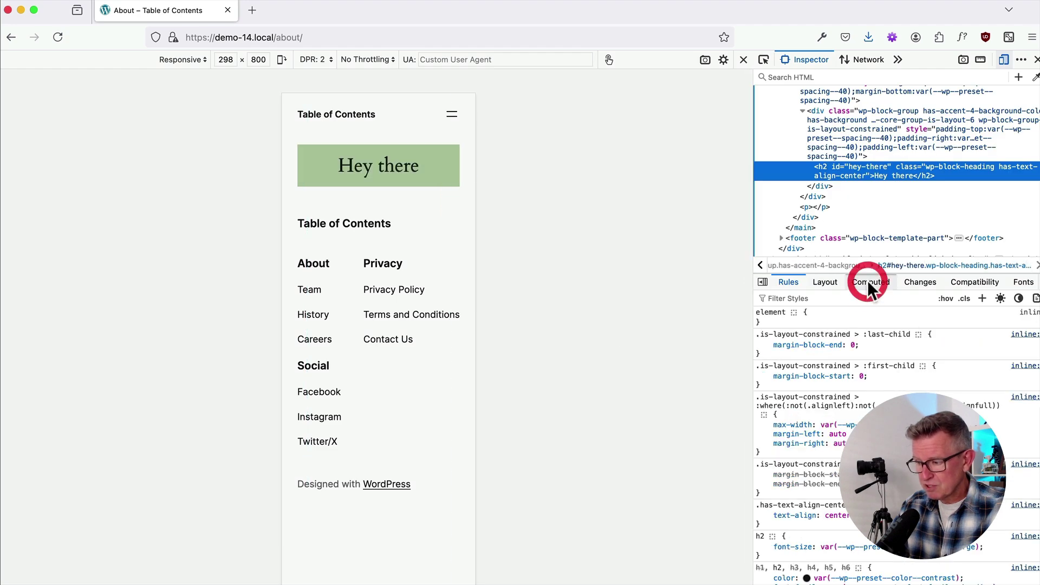
click(866, 281)
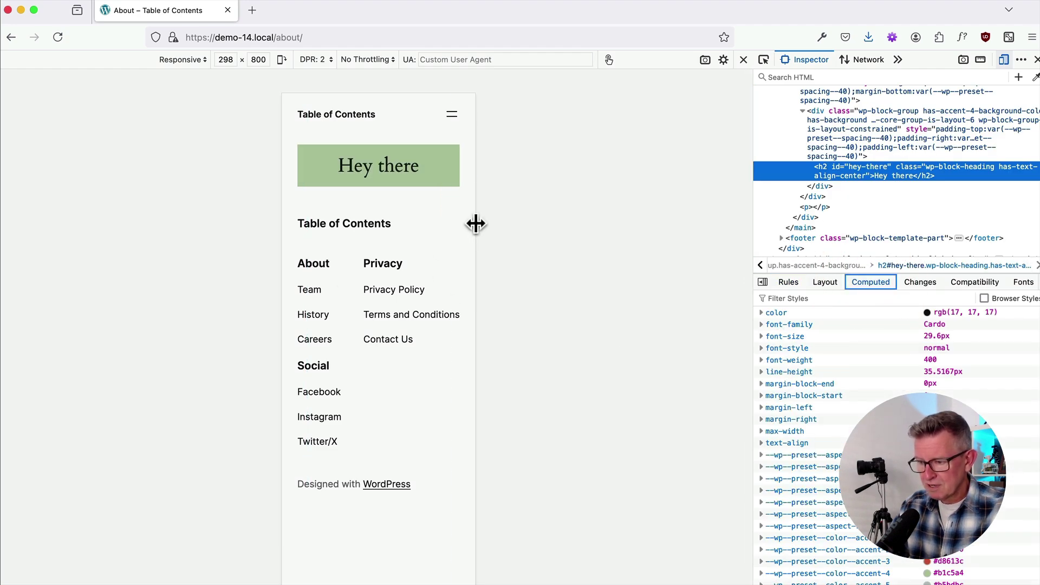
Step: Select the green wp-block-group div and resize the preview to watch its computed padding
drag(474, 222, 529, 214)
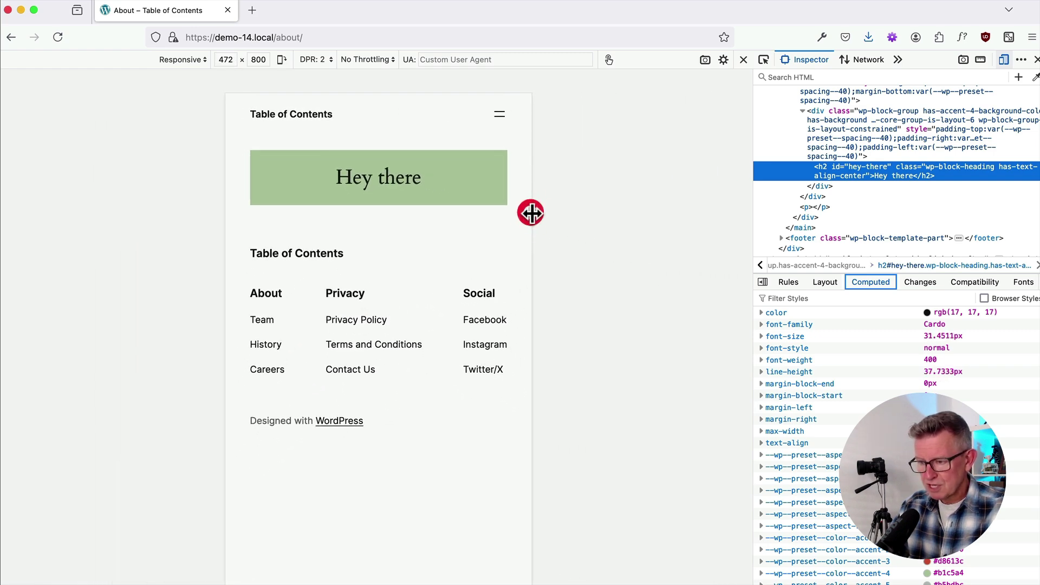
click(806, 108)
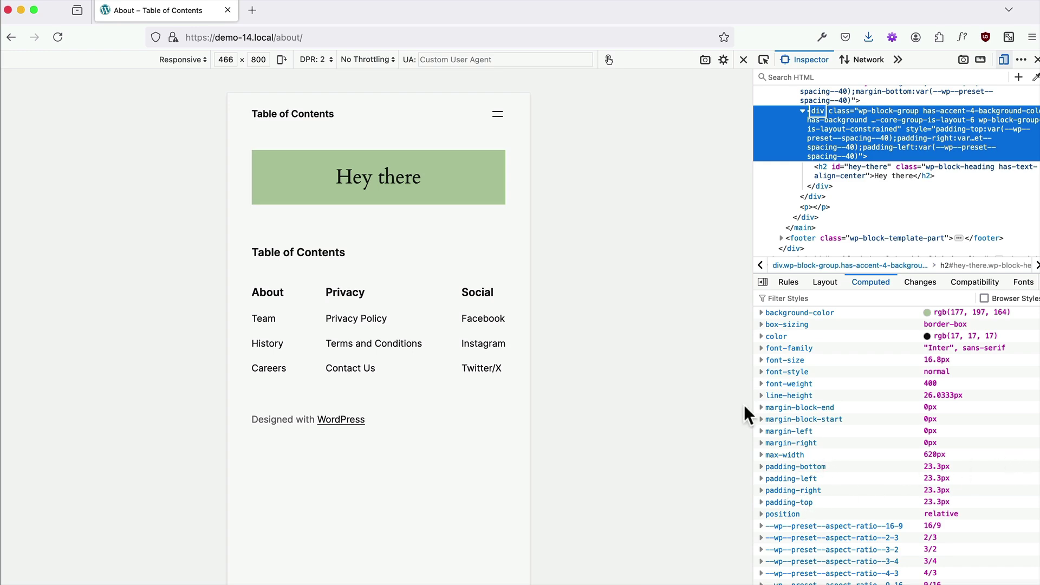
drag(530, 218, 483, 242)
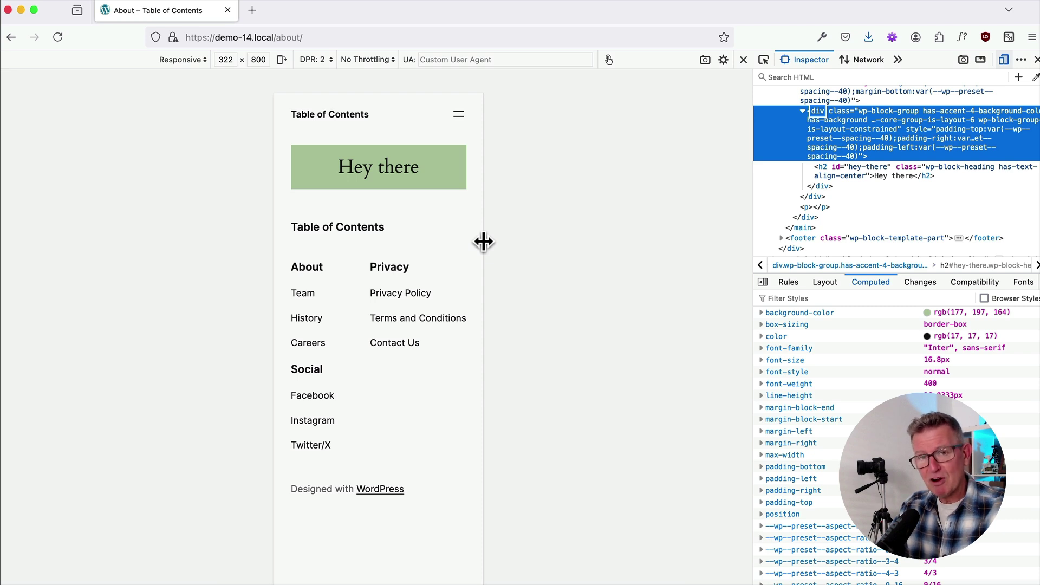
Step: In VS Code, open theme.json and highlight the spacingSizes presets (sizes 1–6)
key(super+Tab)
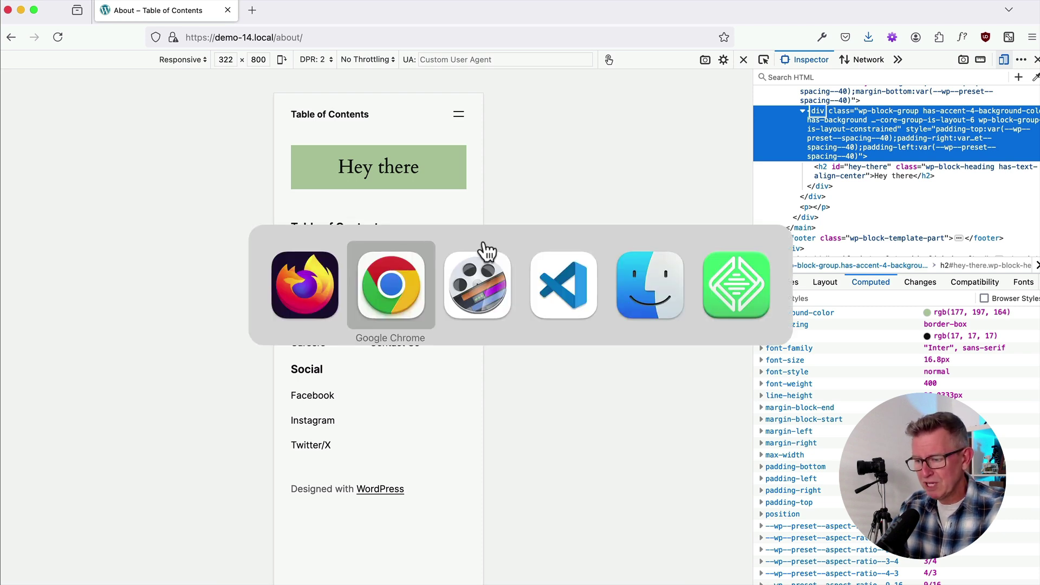
key(super+Tab)
key(super+Tab)
click(76, 245)
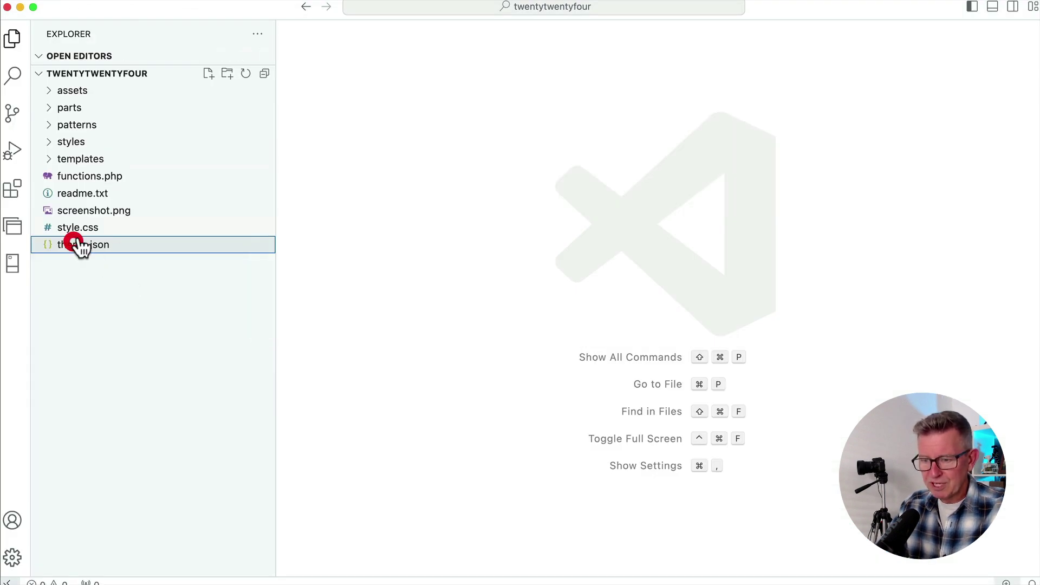
scroll(604, 216, down, 20)
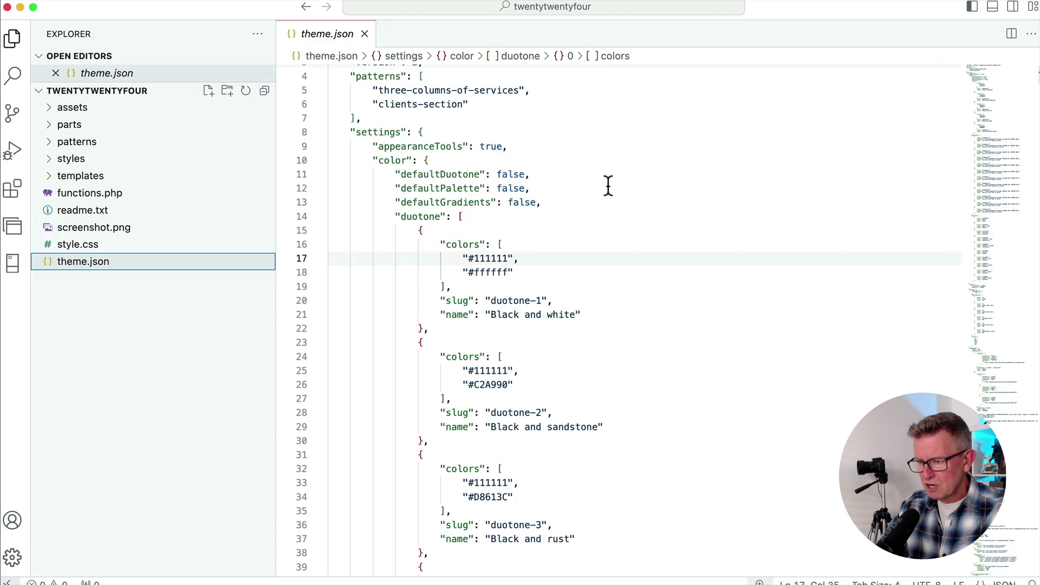
scroll(608, 184, down, 5)
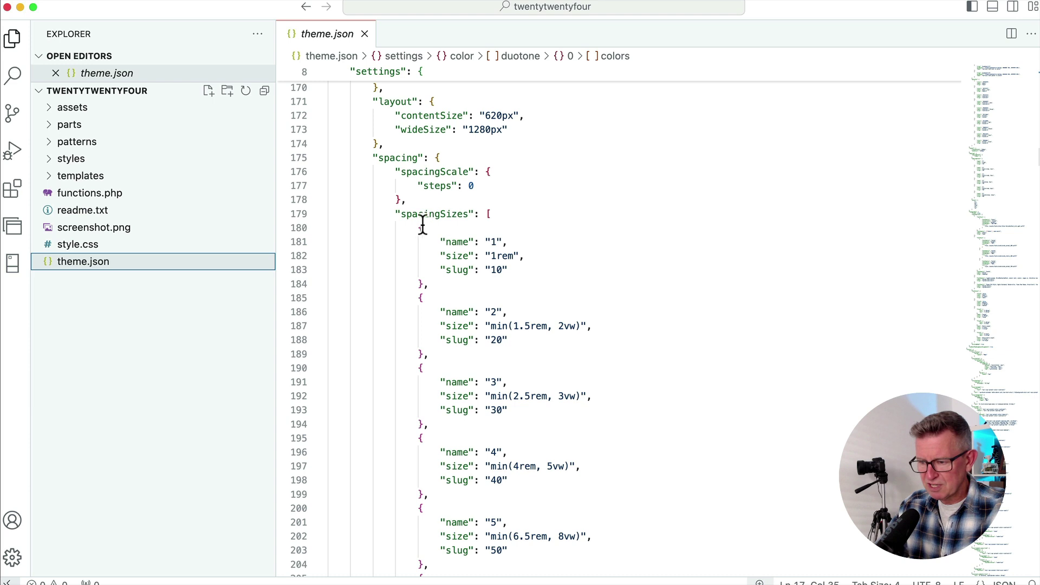
double_click(447, 213)
scroll(534, 217, down, 2)
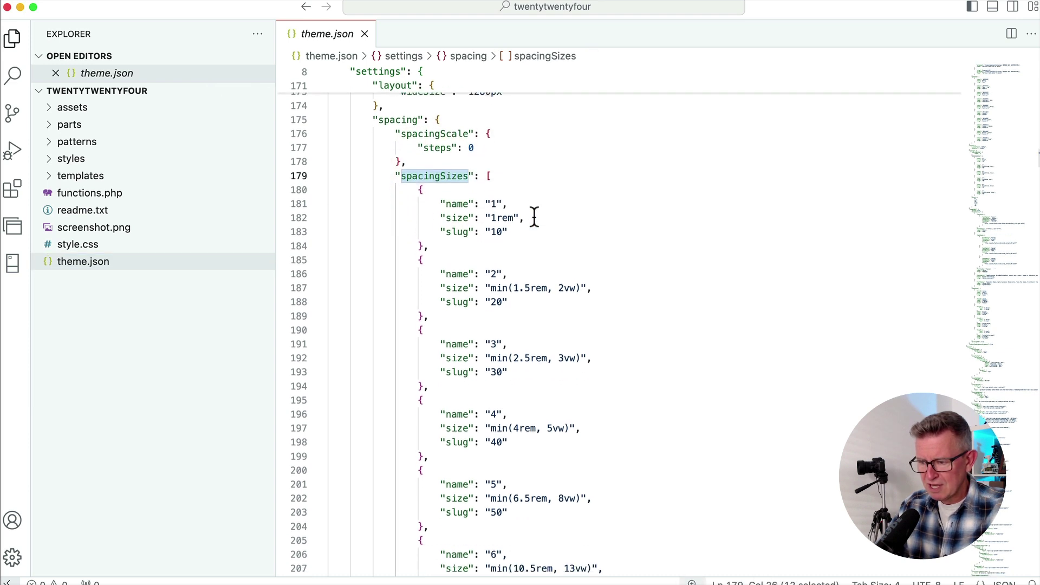
Step: Back in the WordPress editor, set the group's padding to spacing step 4
key(super+Tab)
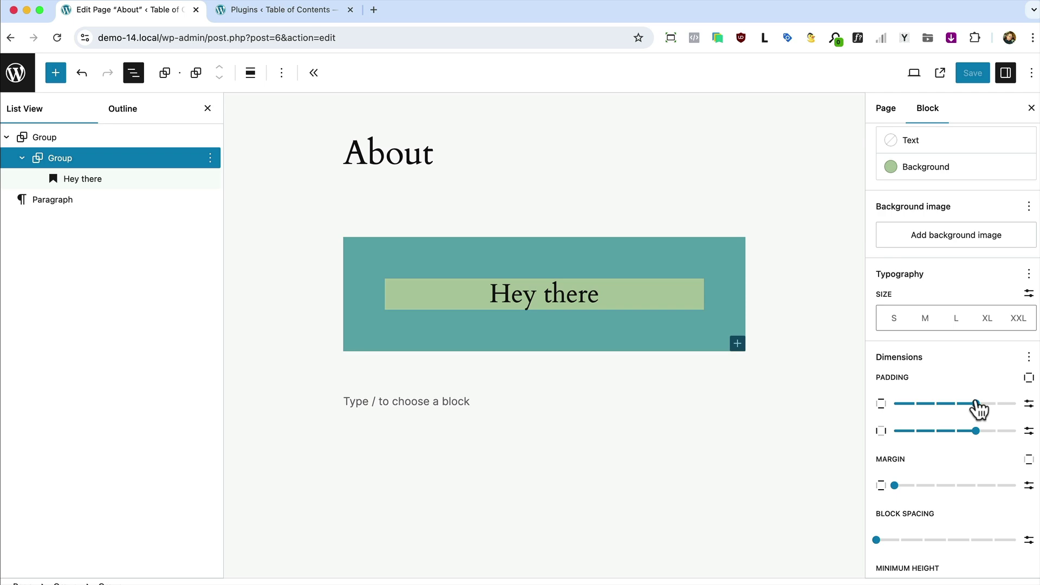
click(975, 404)
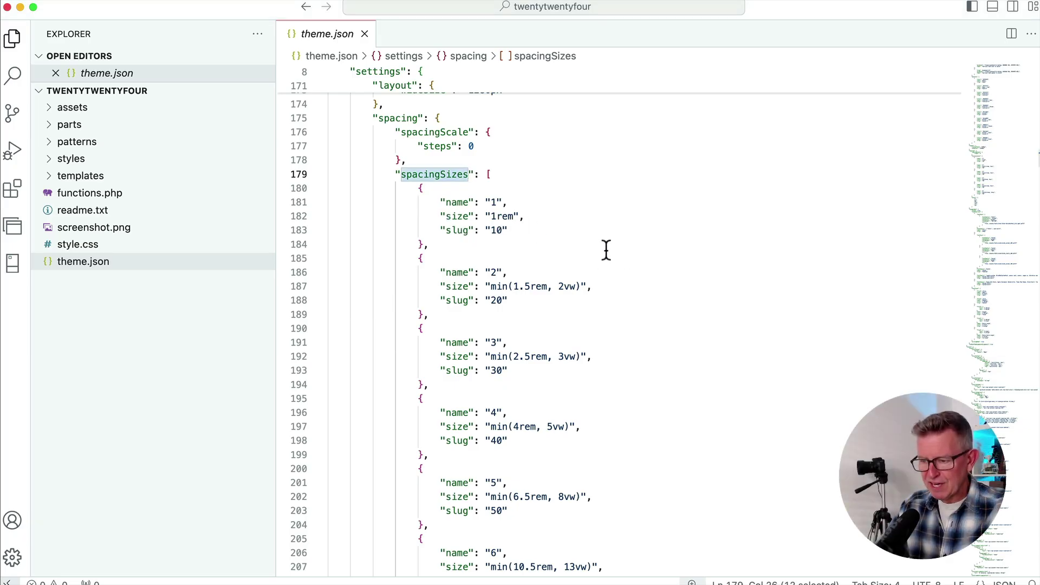
scroll(587, 239, down, 1)
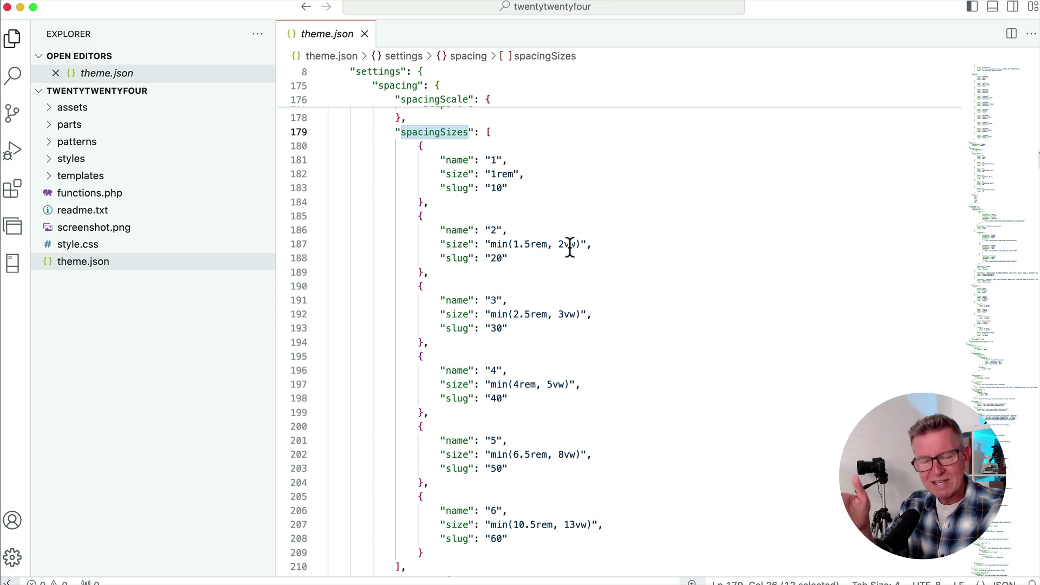
Step: Review the fluid fontSizes presets, starting with Small's fluid setting, then return to Firefox
scroll(569, 247, down, 20)
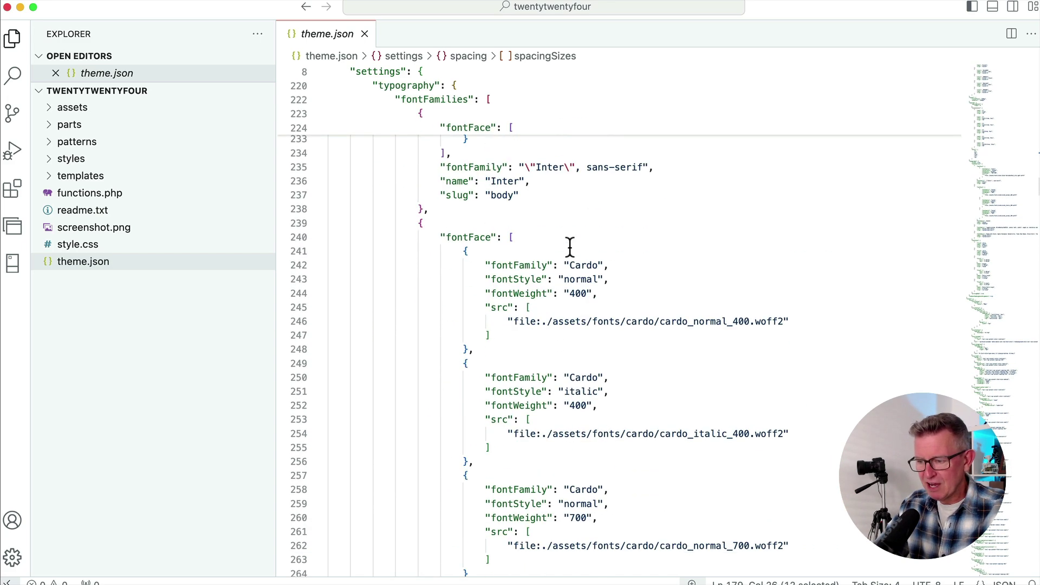
scroll(570, 247, down, 5)
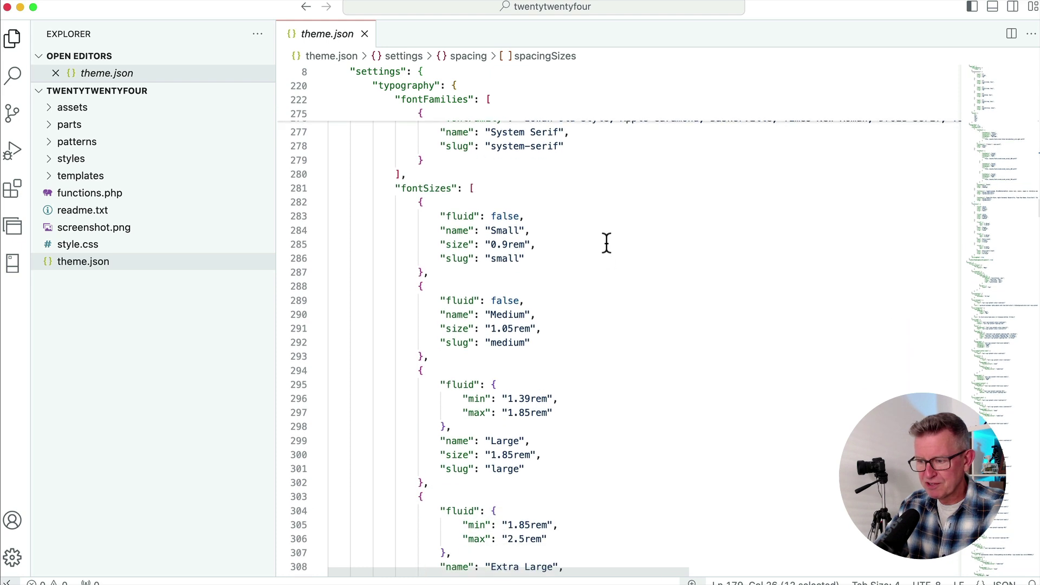
click(451, 215)
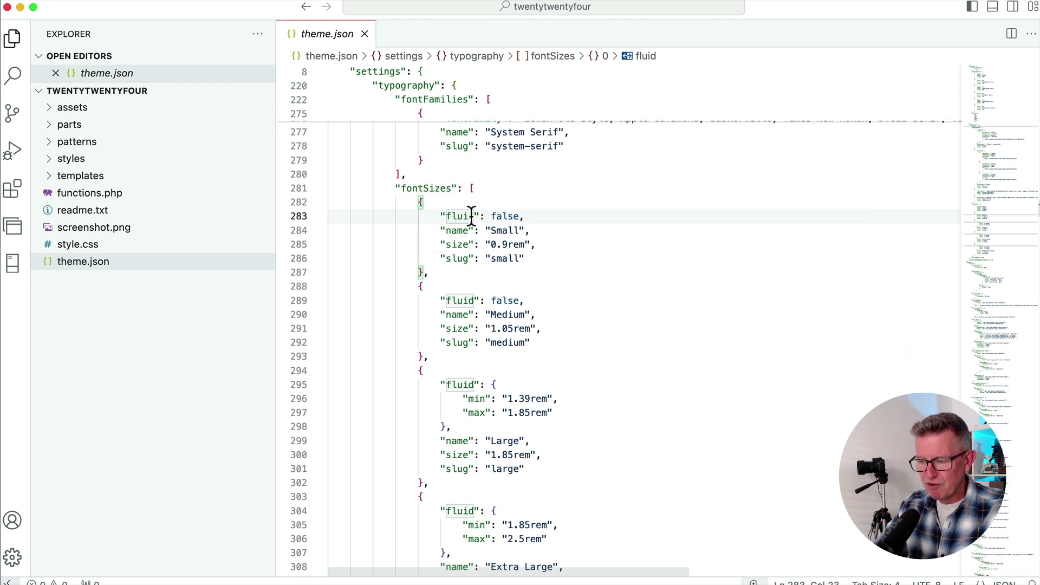
scroll(559, 253, down, 3)
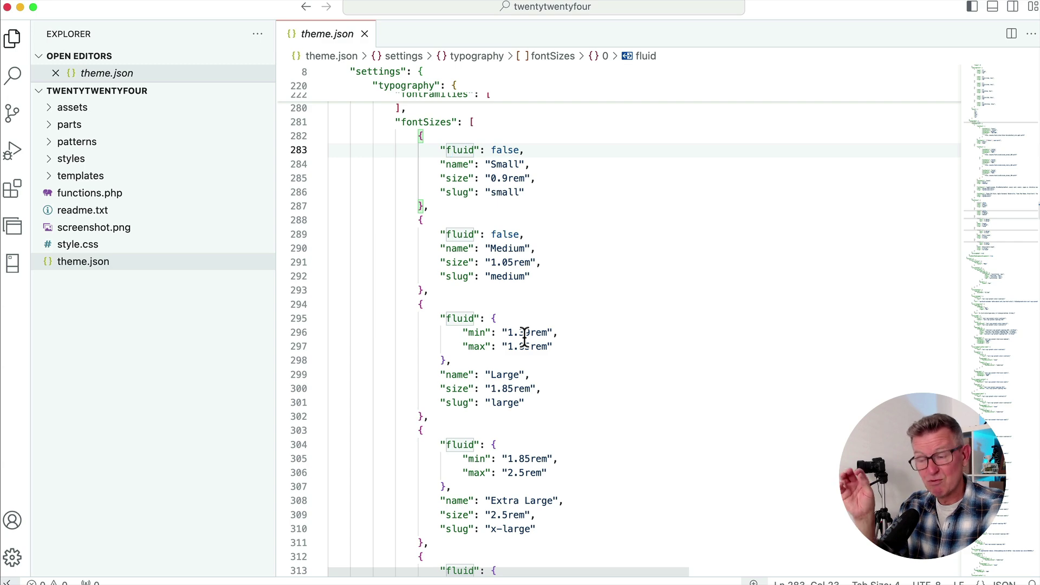
key(super+Tab)
key(super+Tab)
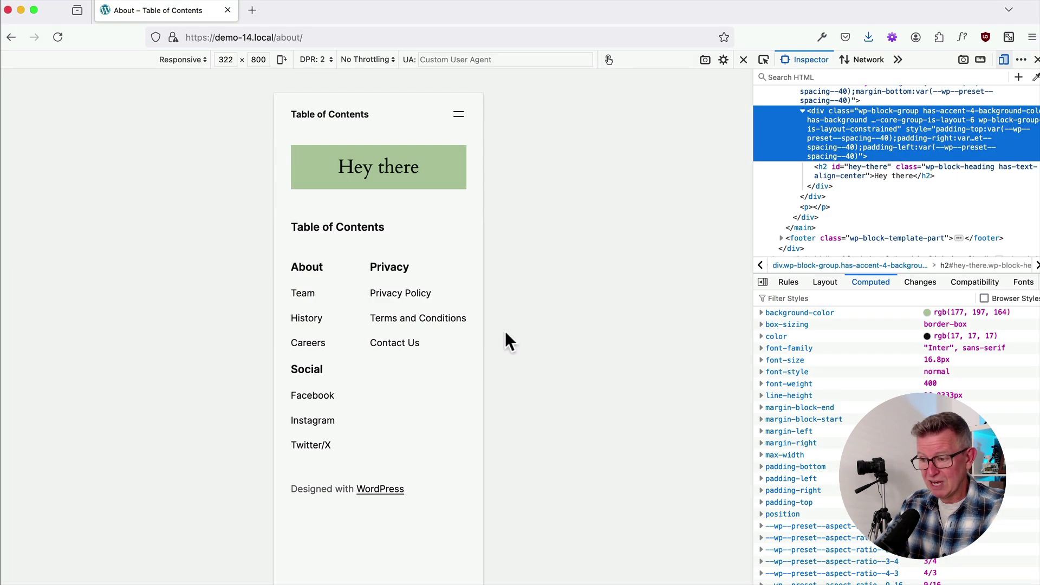
Step: Widen the responsive preview to desktop layout, then narrow it back to 358 px
drag(483, 197, 637, 221)
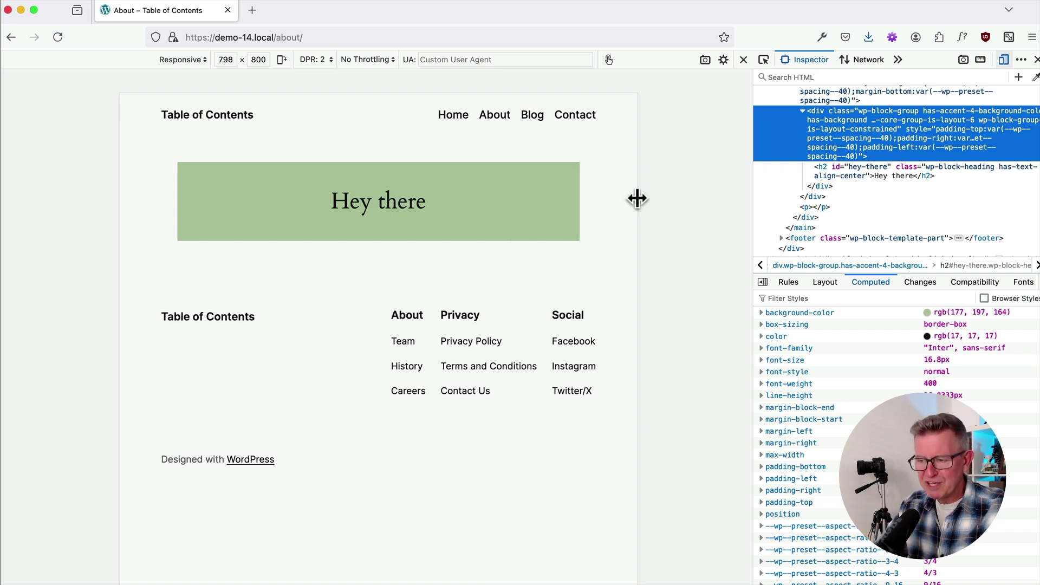
drag(636, 197, 494, 185)
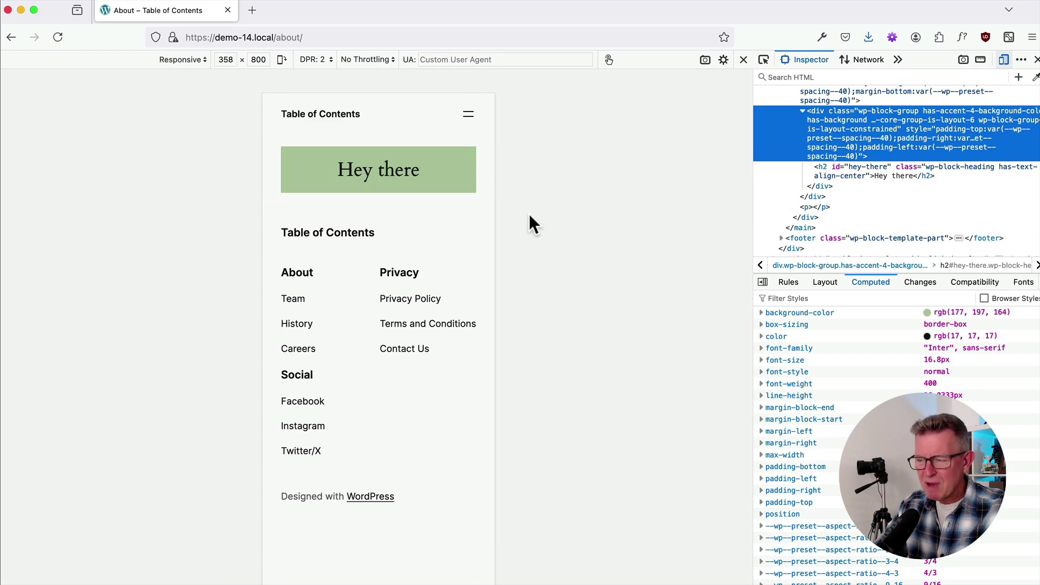
Step: In the group's CSS rules, add the declaration 'padding: 40px 20px'
click(789, 281)
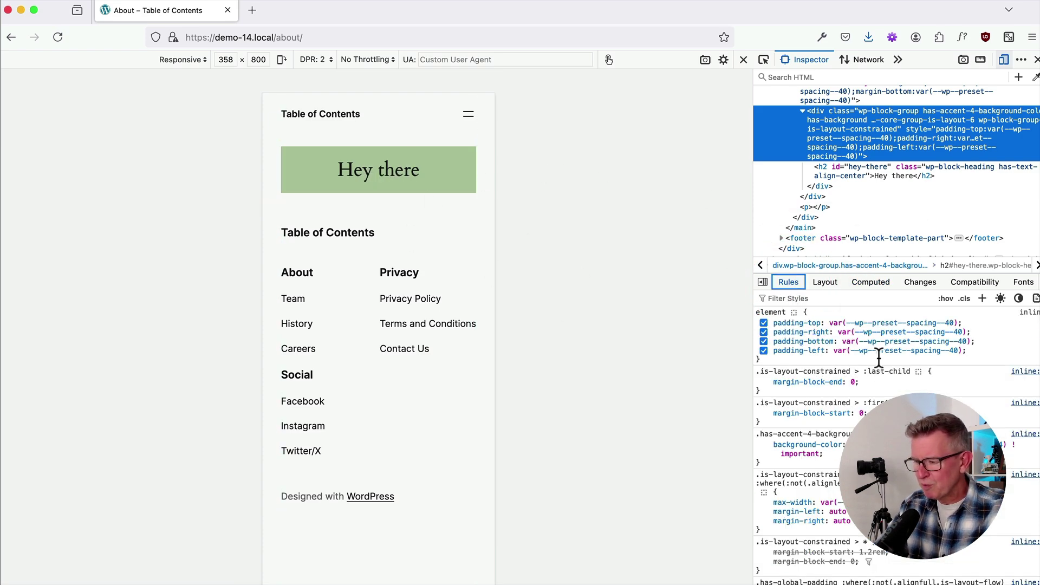
click(977, 349)
text(padding: )
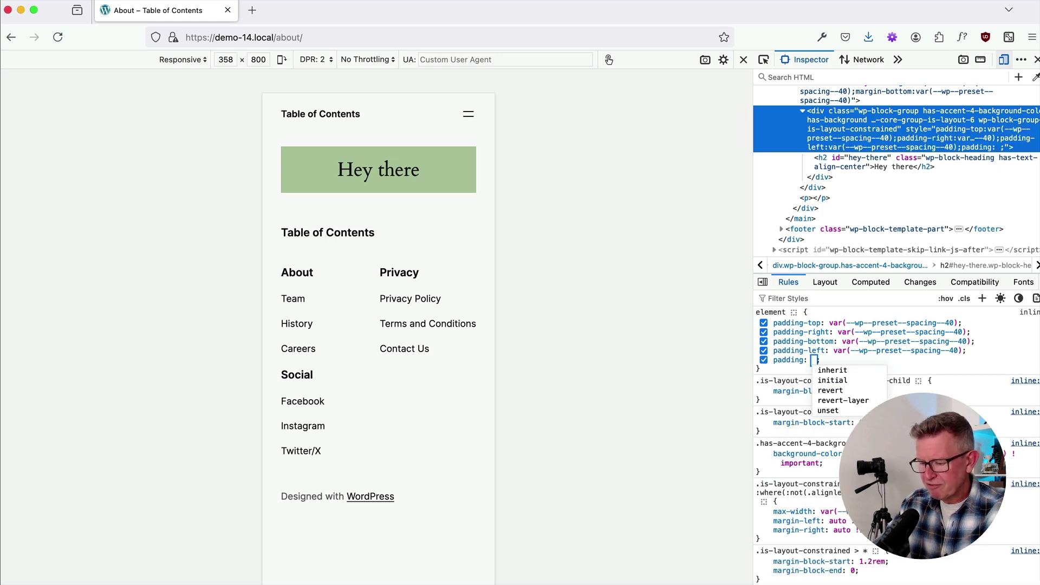
text(40px 20px)
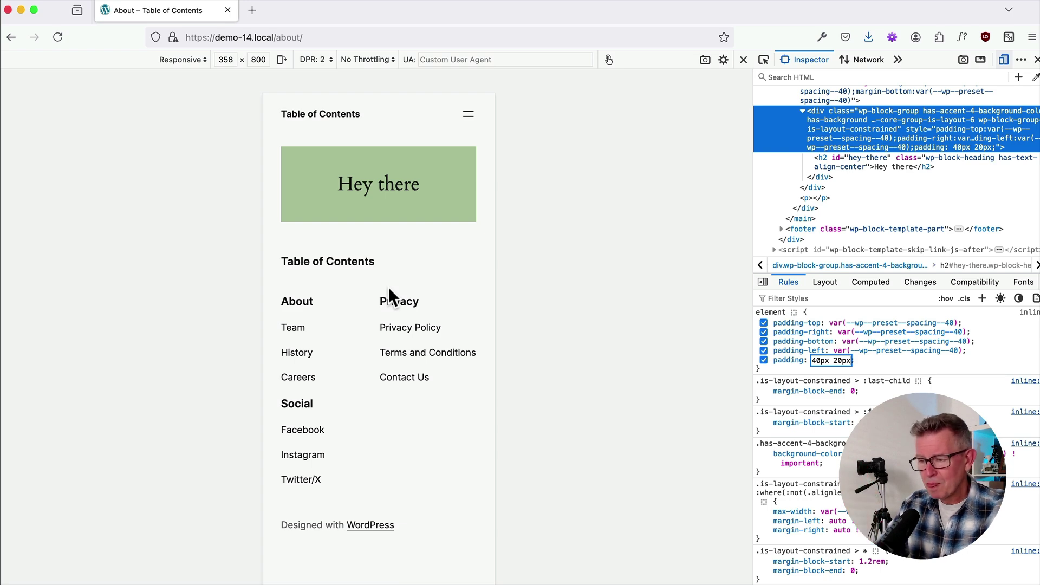
Step: Activate the Responsive Block CSS plugin on the Plugins page, then switch to VS Code
key(super+Tab)
key(super+Tab)
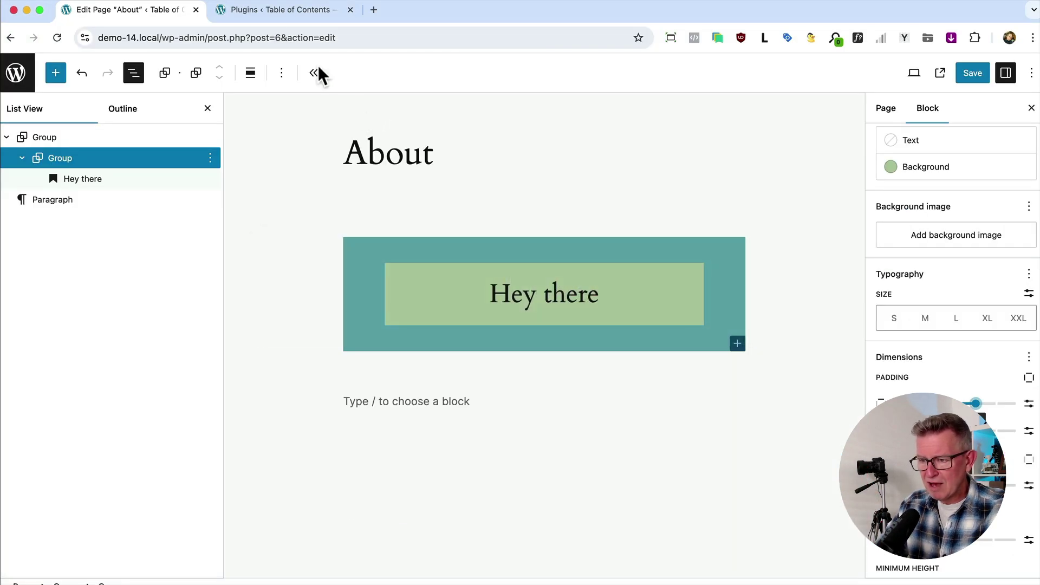
click(262, 8)
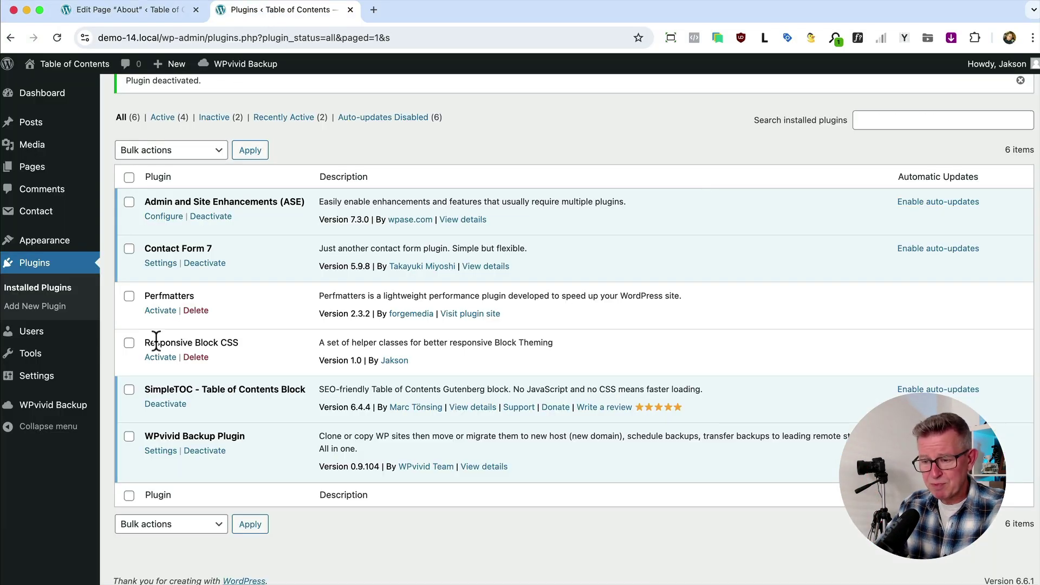
click(158, 358)
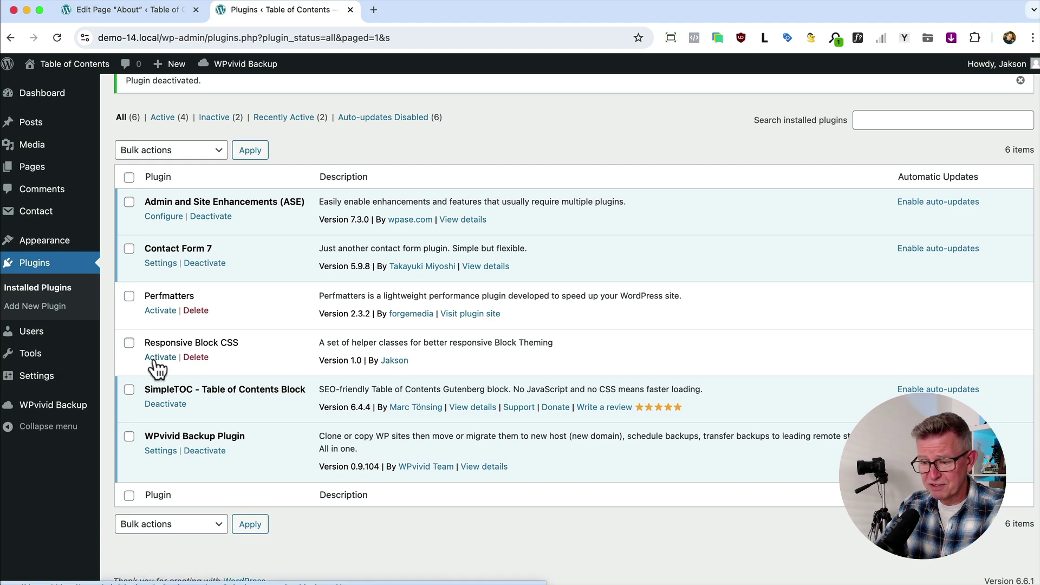
key(super+Tab)
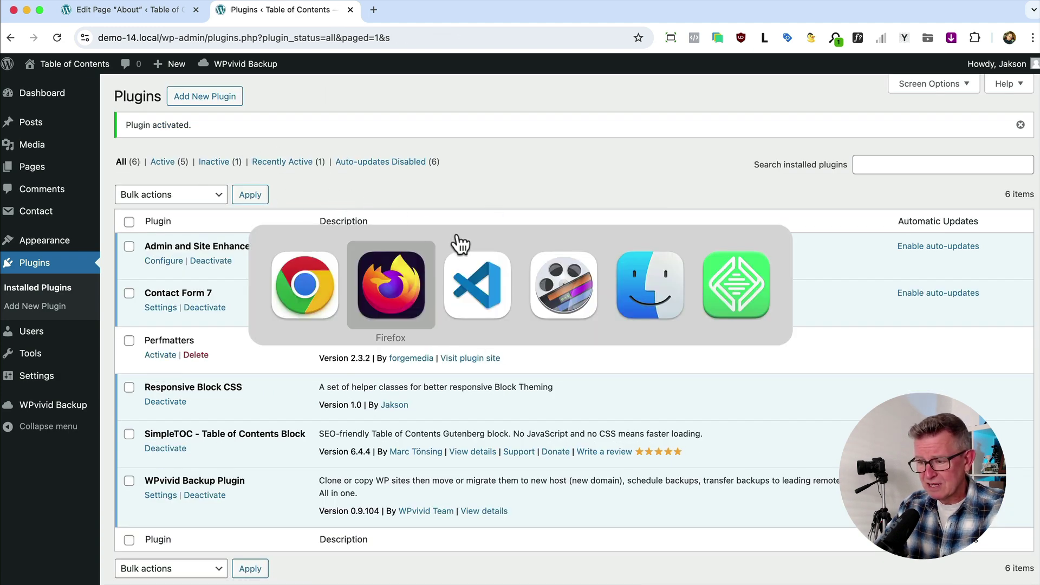
click(476, 279)
Step: Open the plugin's responsive-block-css.php, then its style.css
key(super+grave)
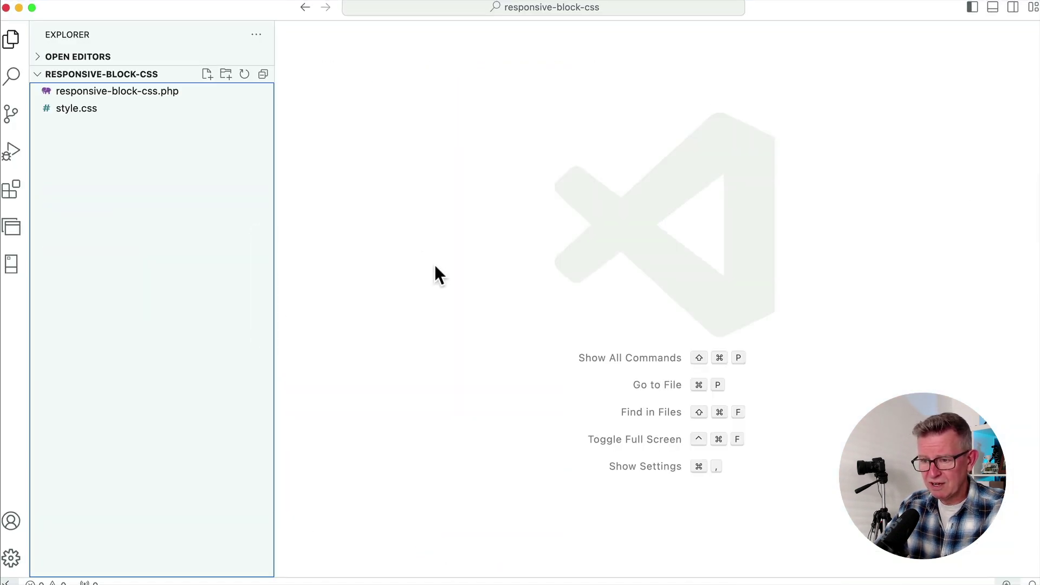
click(111, 92)
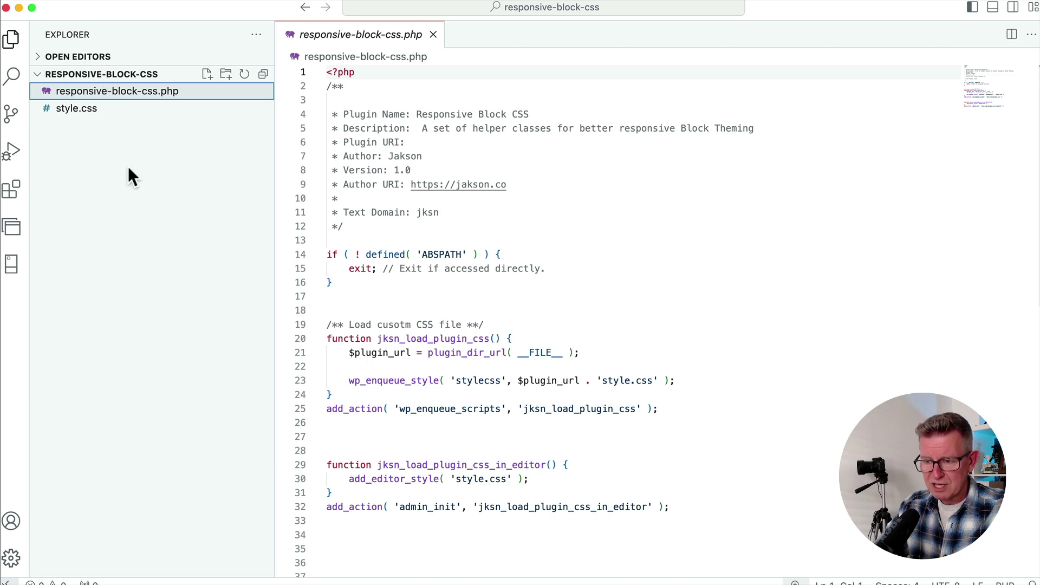
click(60, 108)
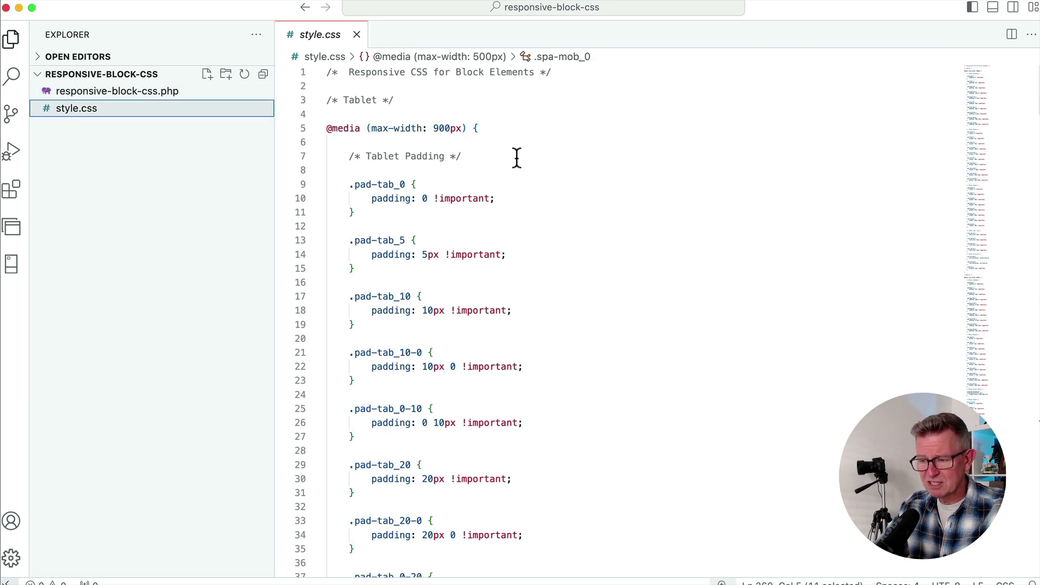
Step: Scroll through style.css's helper classes to the 500px mobile padding rules with pad-mob_0
scroll(517, 157, down, 1)
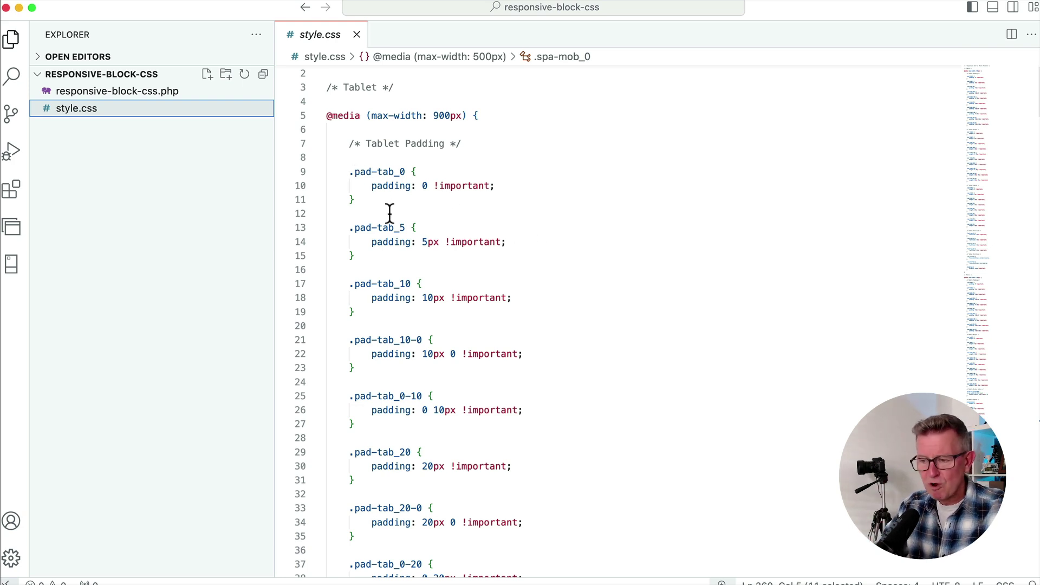
scroll(390, 213, down, 15)
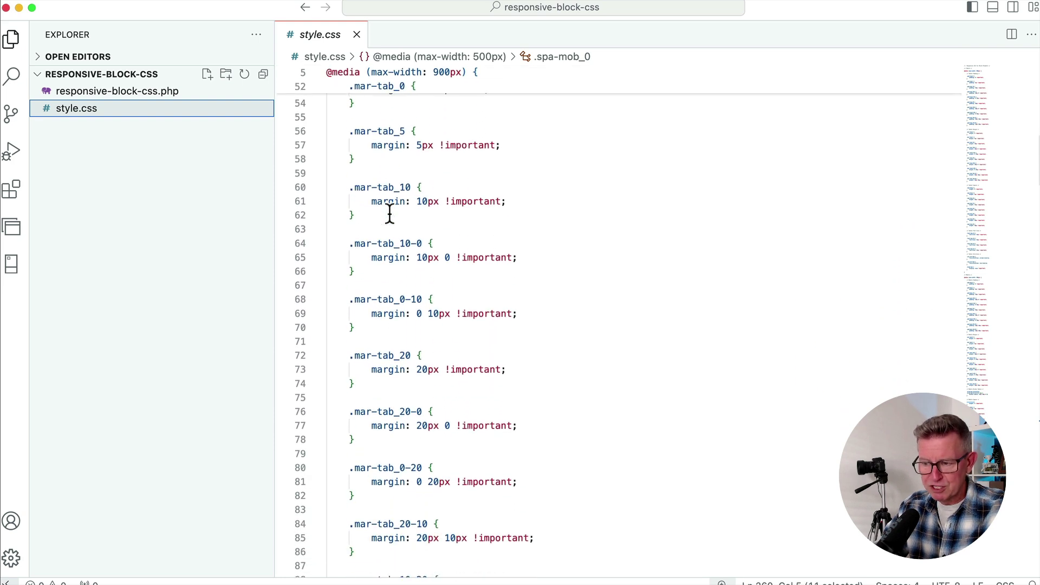
scroll(390, 212, down, 8)
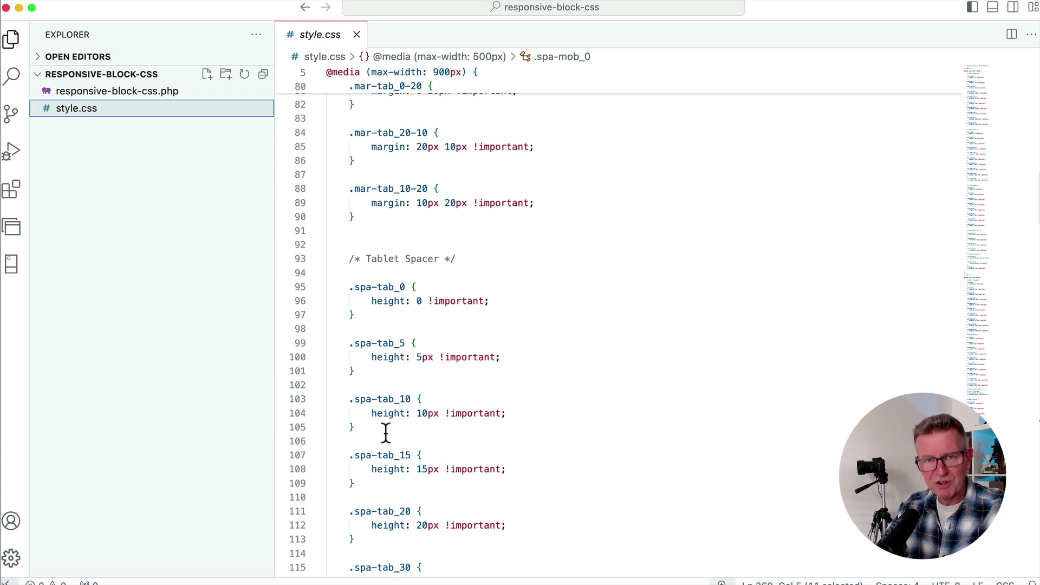
scroll(385, 431, down, 3)
scroll(386, 432, up, 2)
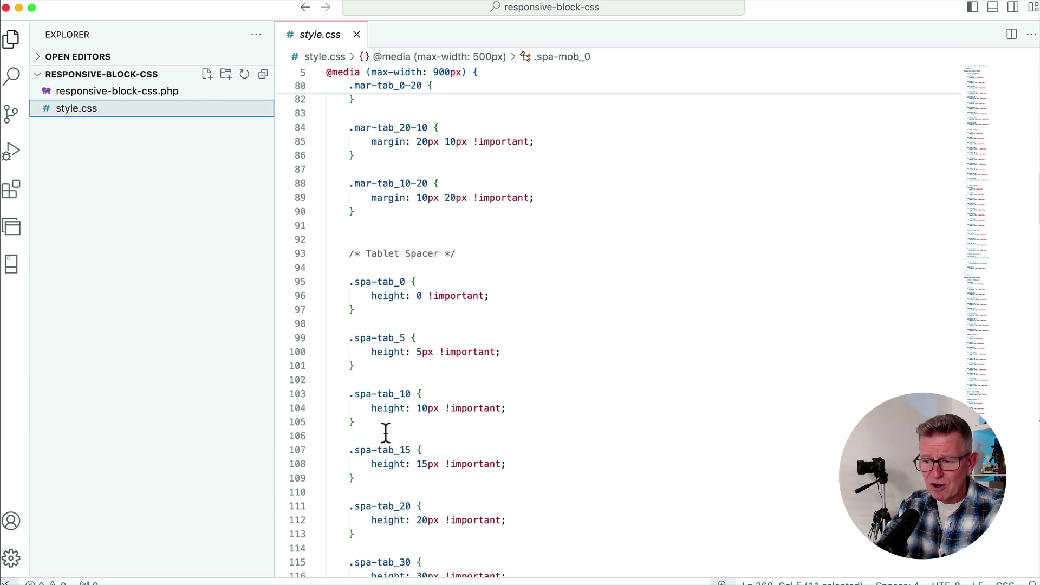
scroll(497, 295, down, 20)
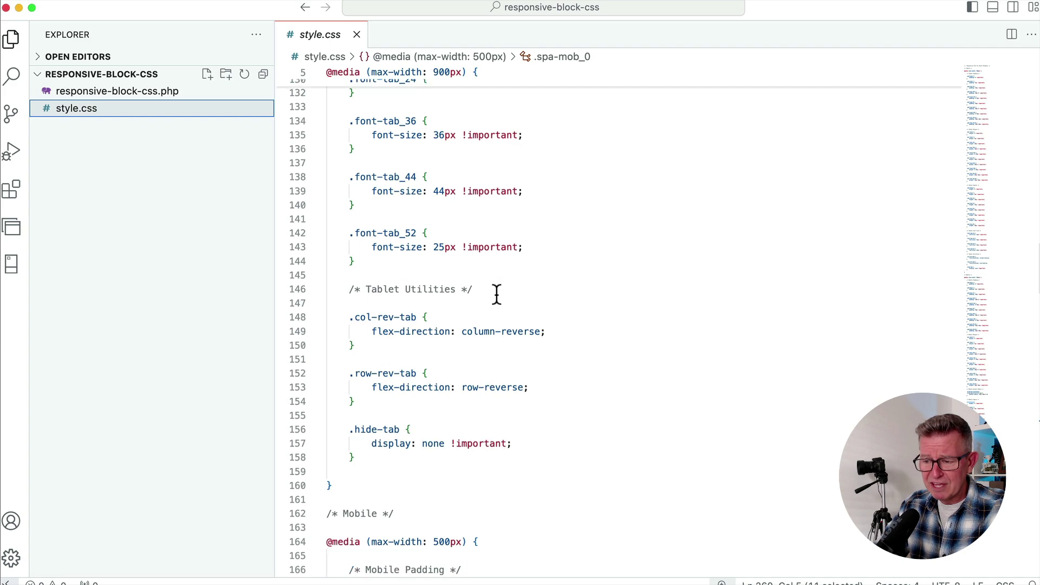
scroll(496, 295, down, 20)
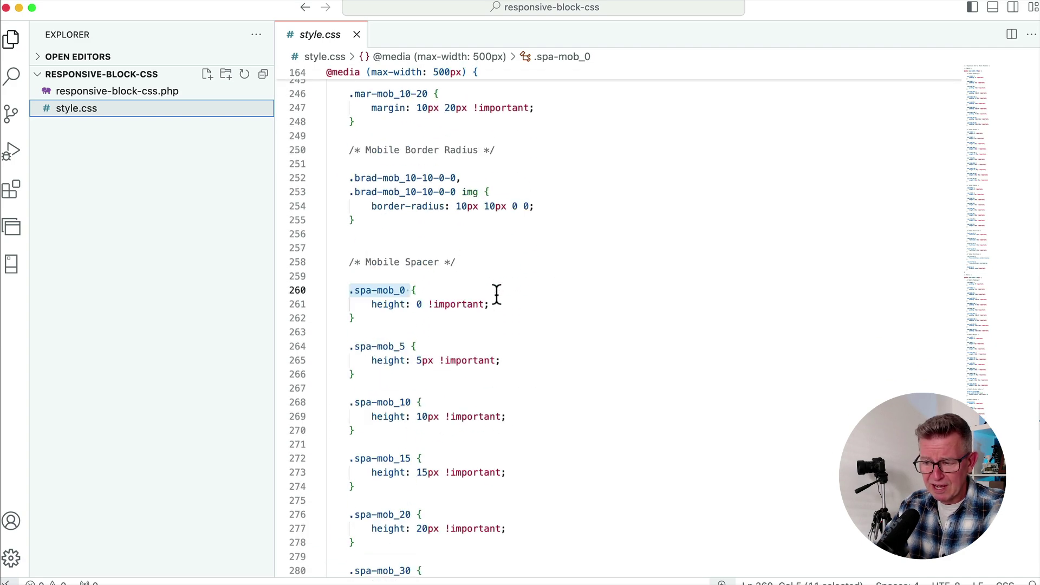
scroll(496, 295, down, 5)
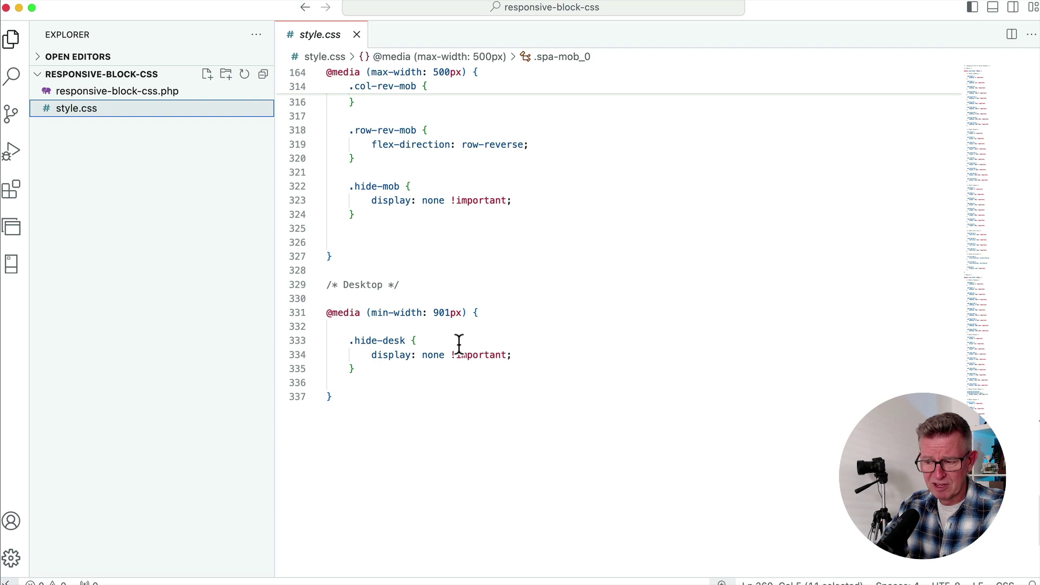
scroll(460, 344, up, 5)
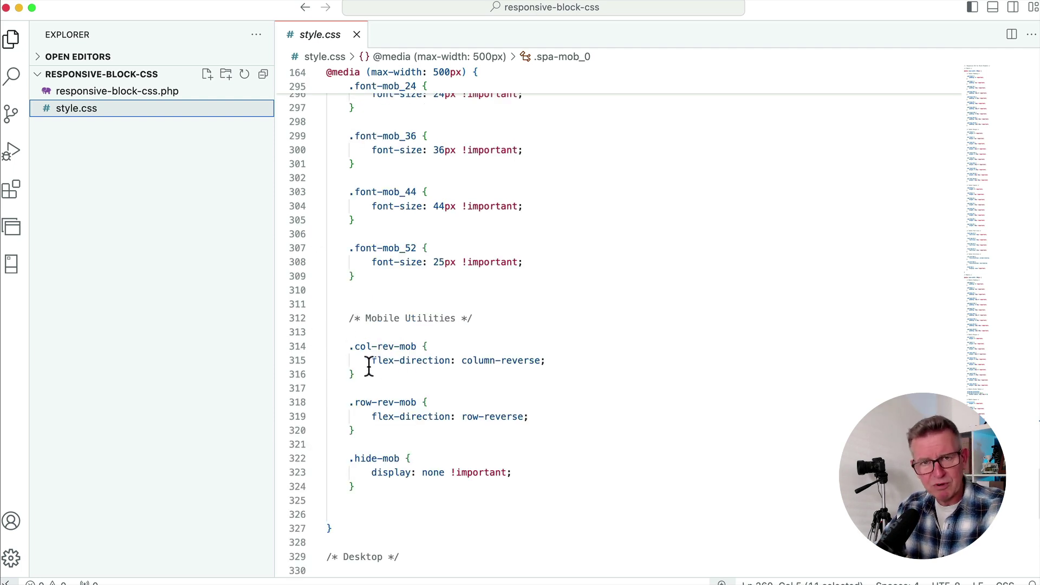
scroll(368, 366, up, 4)
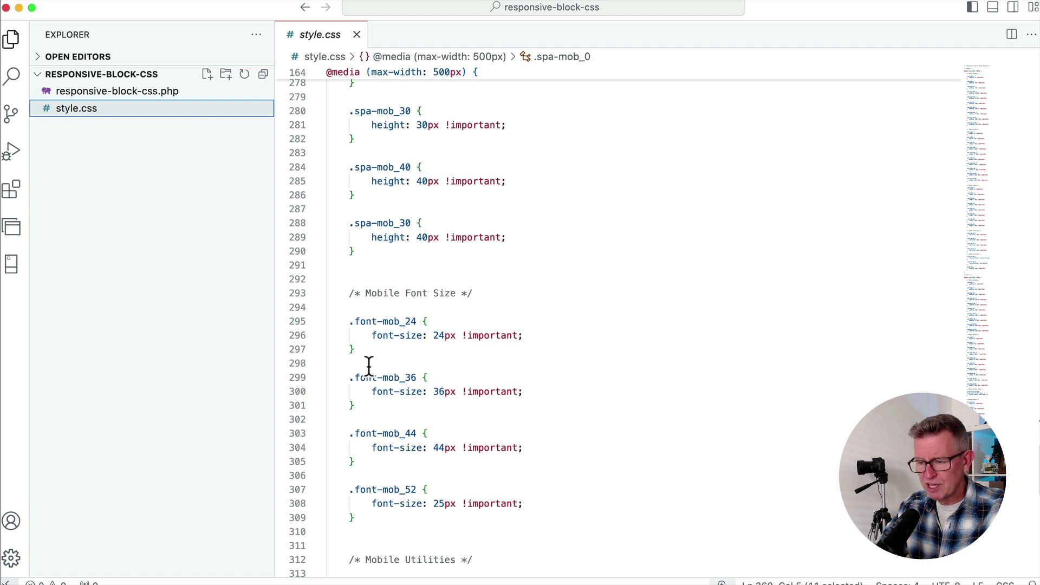
scroll(448, 377, down, 1)
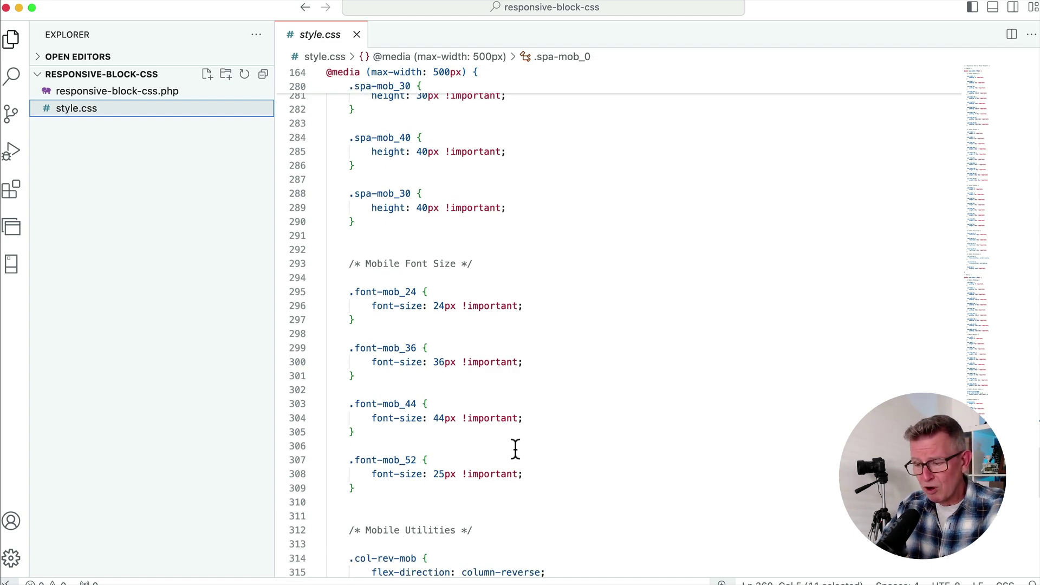
scroll(436, 453, up, 14)
scroll(436, 452, up, 13)
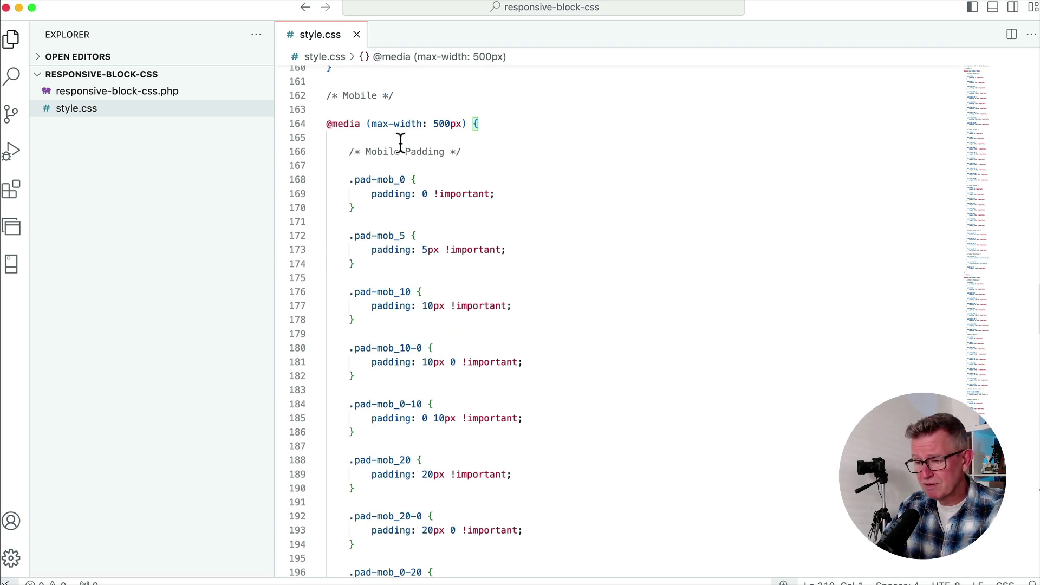
Step: Back in the block editor, expand the green group's Advanced settings
key(super+Tab)
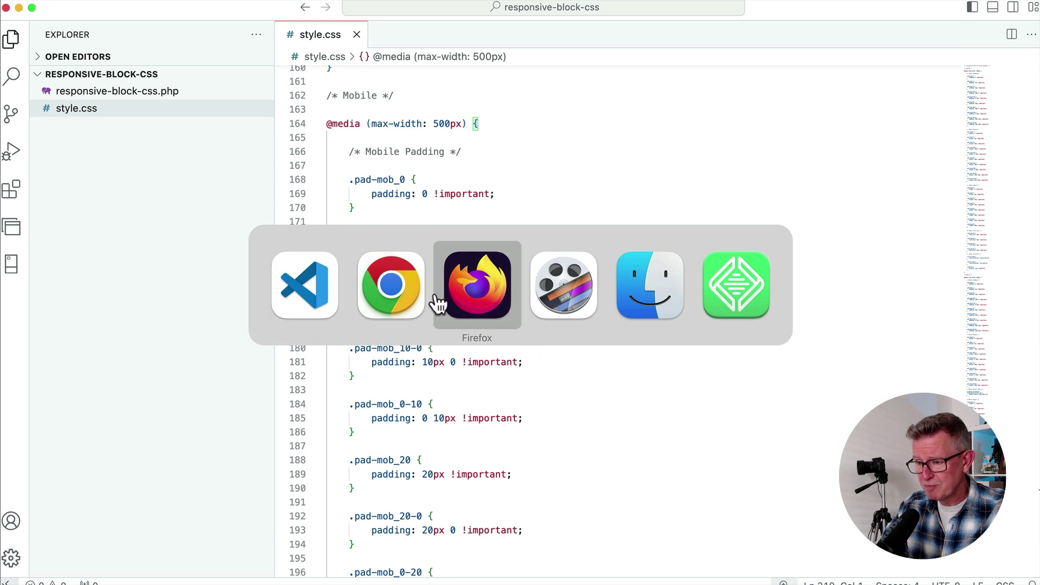
click(417, 311)
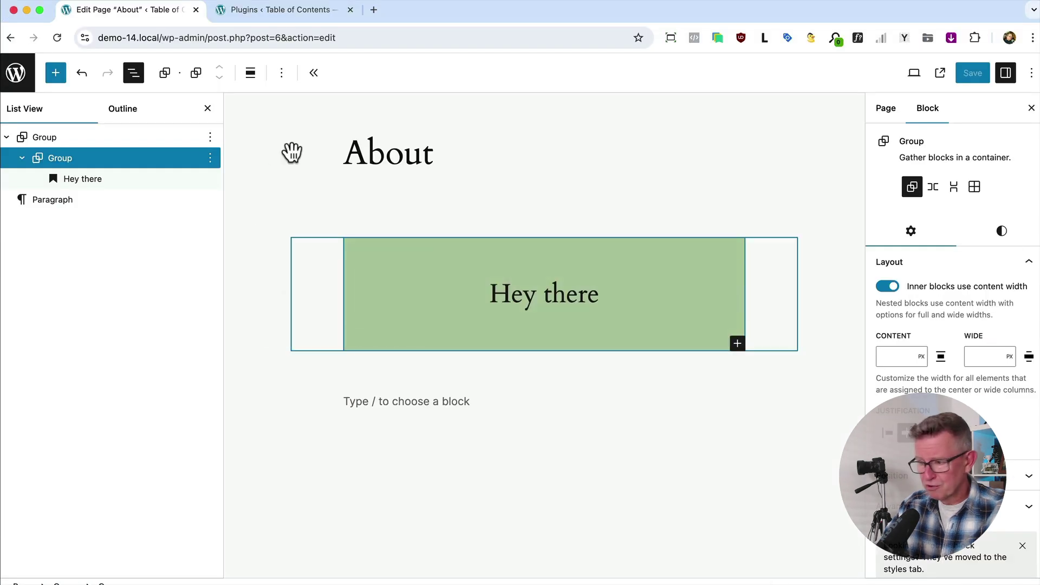
click(907, 505)
click(908, 506)
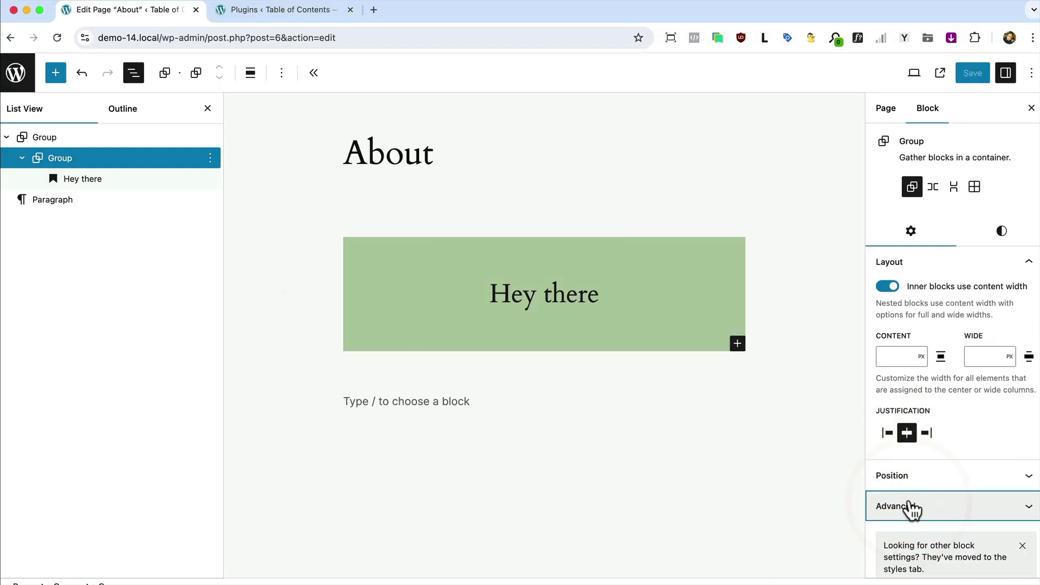
scroll(910, 507, down, 1)
click(921, 495)
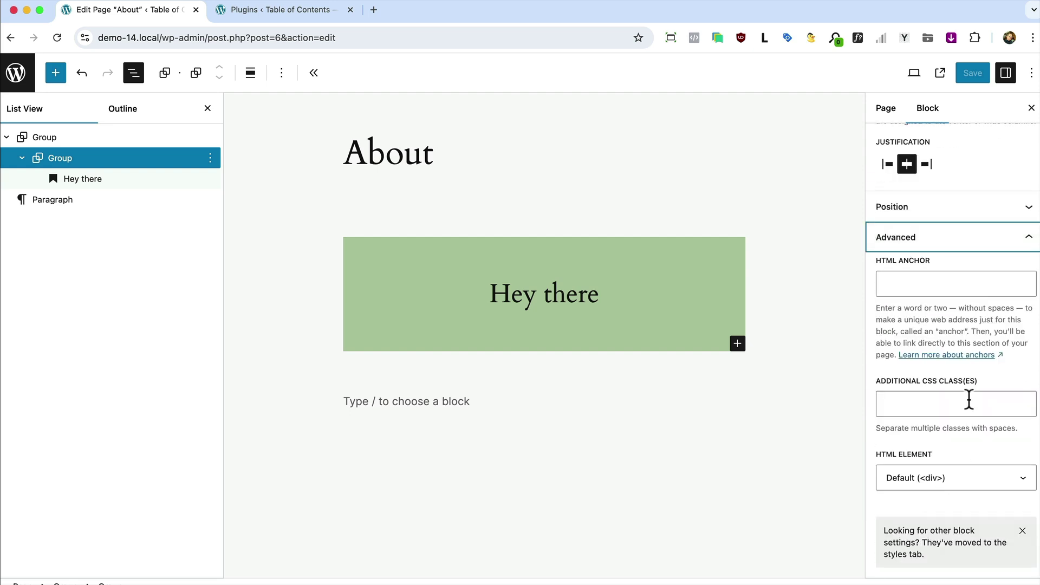
Step: Enter pad-mob_0 in Additional CSS class(es) and save the About page
click(883, 400)
text(pad-mob_0)
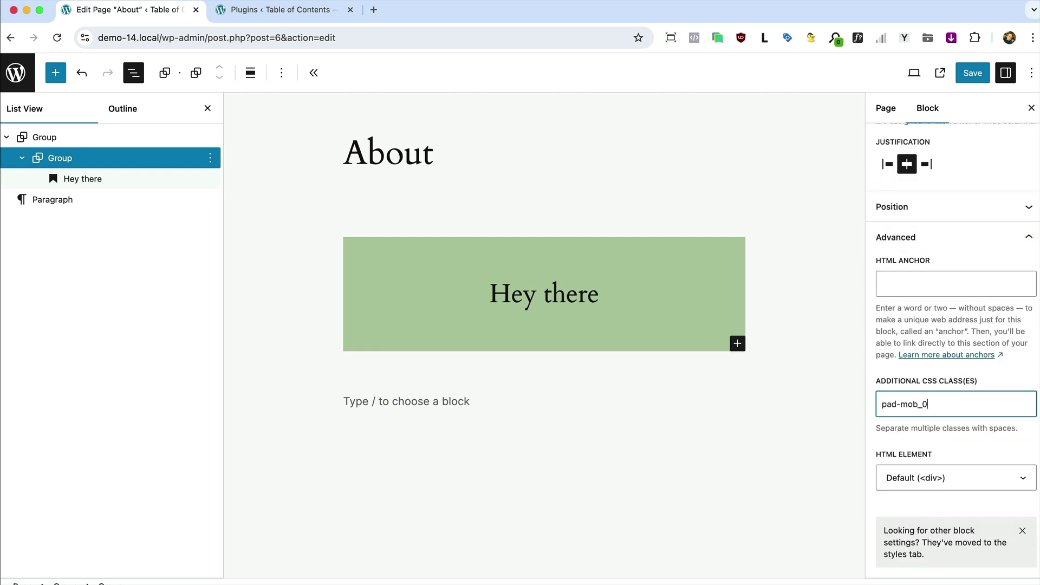
click(969, 76)
key(super+Tab)
key(super+Tab)
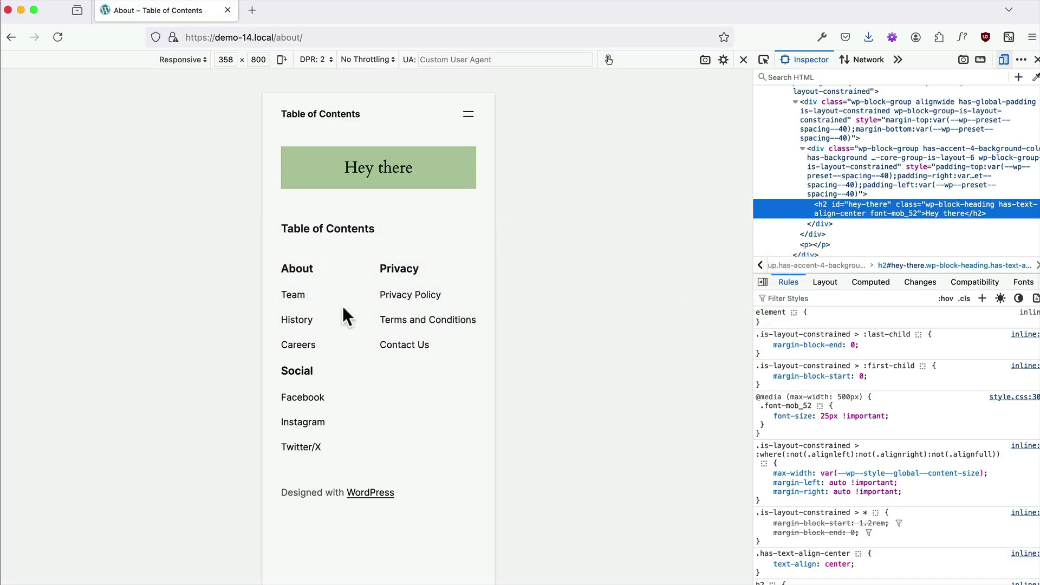
Step: Reload the About preview to see the padding removed at phone width, then widen to compare
key(super+r)
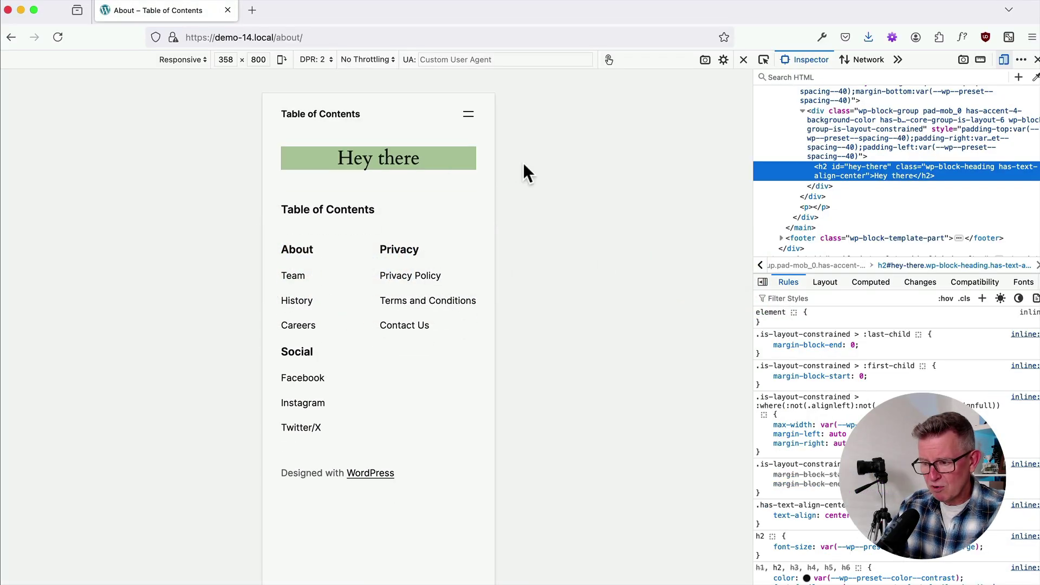
drag(493, 156, 630, 178)
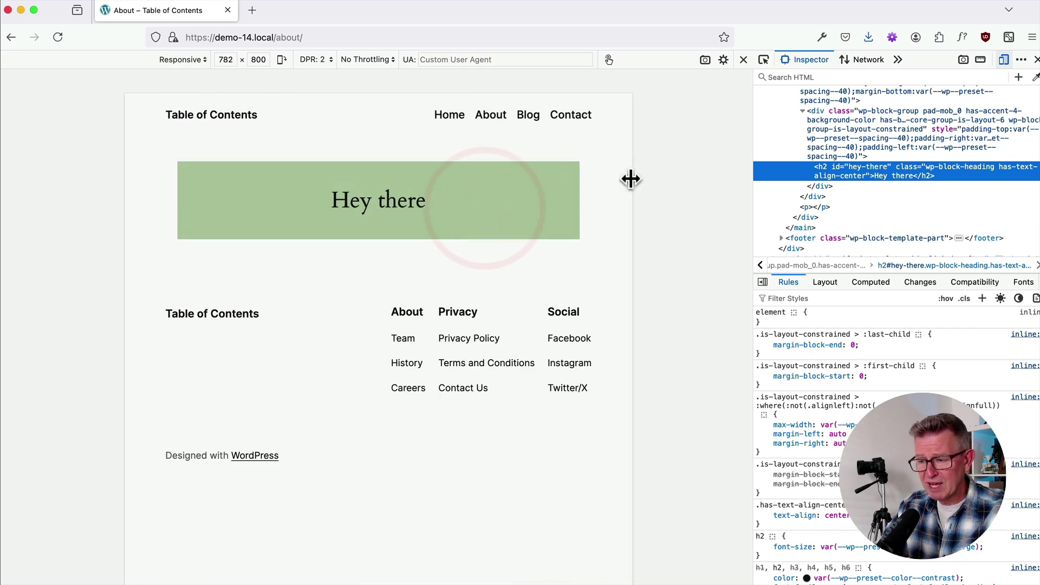
key(super+Tab)
key(super+Tab)
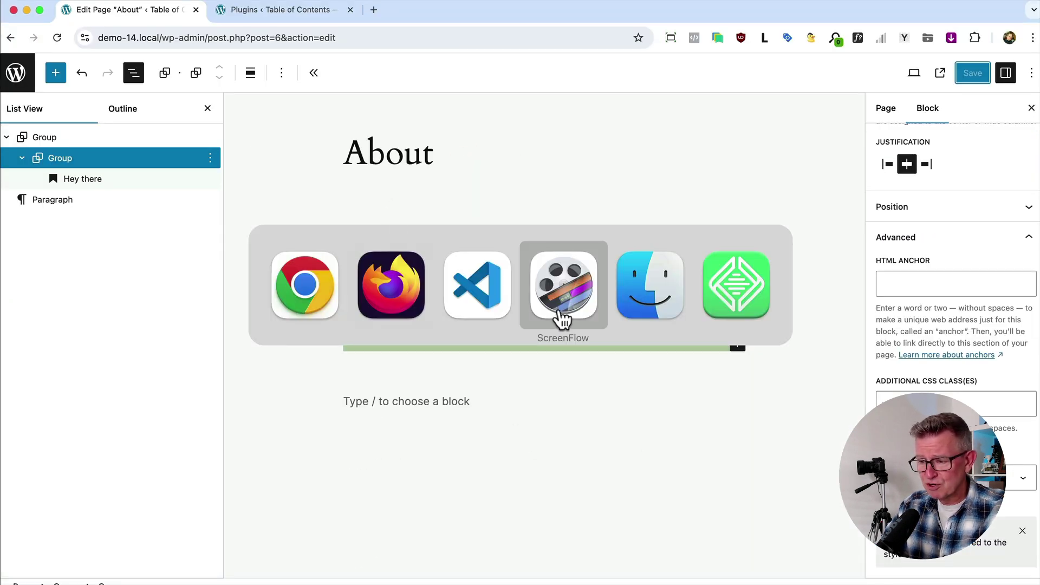
Step: Return to style.css showing the mobile padding classes pad-mob_0 through pad-mob_20-0
click(499, 297)
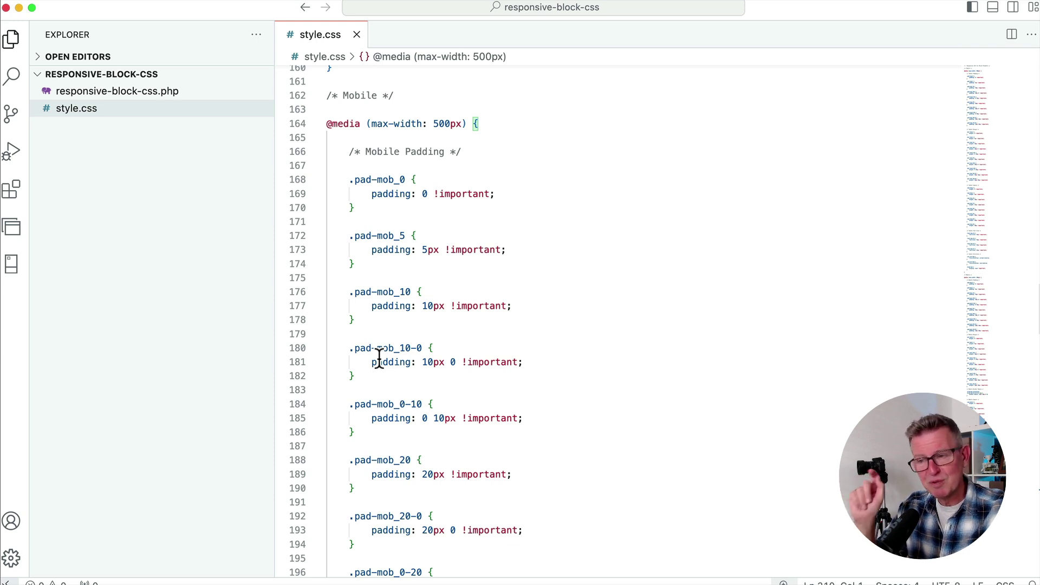
key(super+Tab)
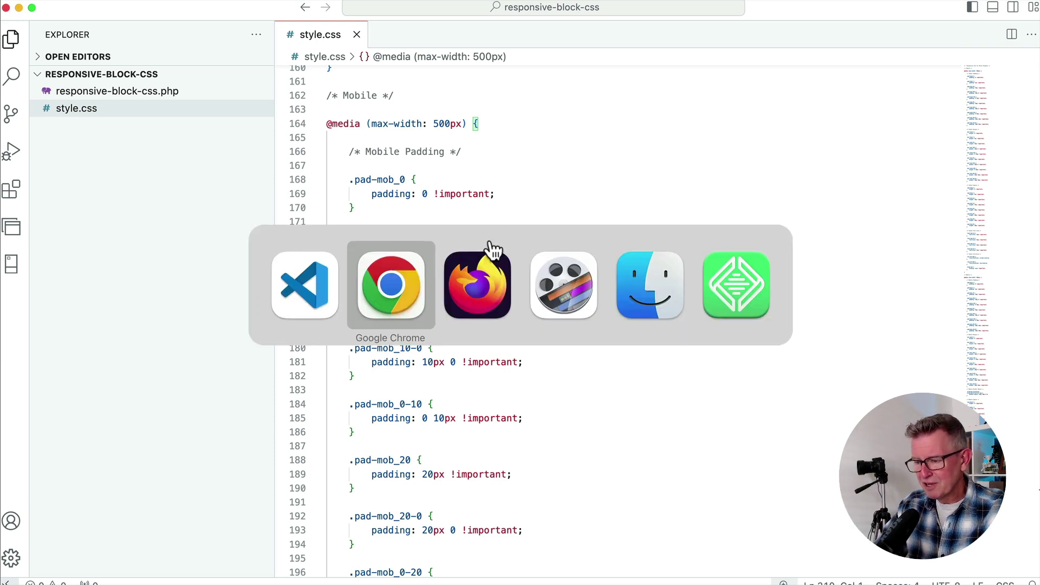
Step: Load the Home page in Firefox, narrow the preview to phone width, then widen to 1070×800
click(479, 279)
click(453, 116)
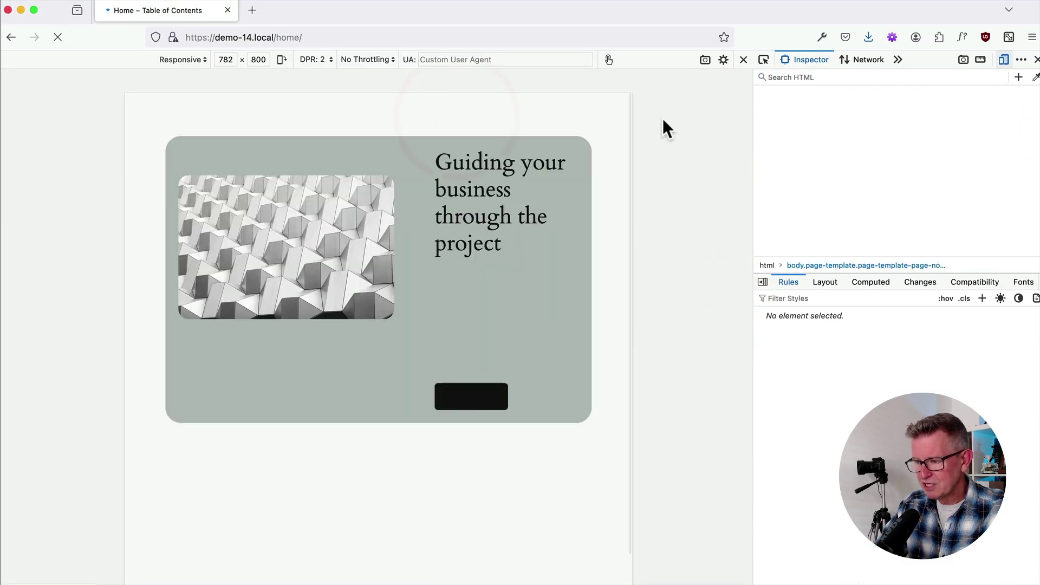
drag(632, 168, 531, 132)
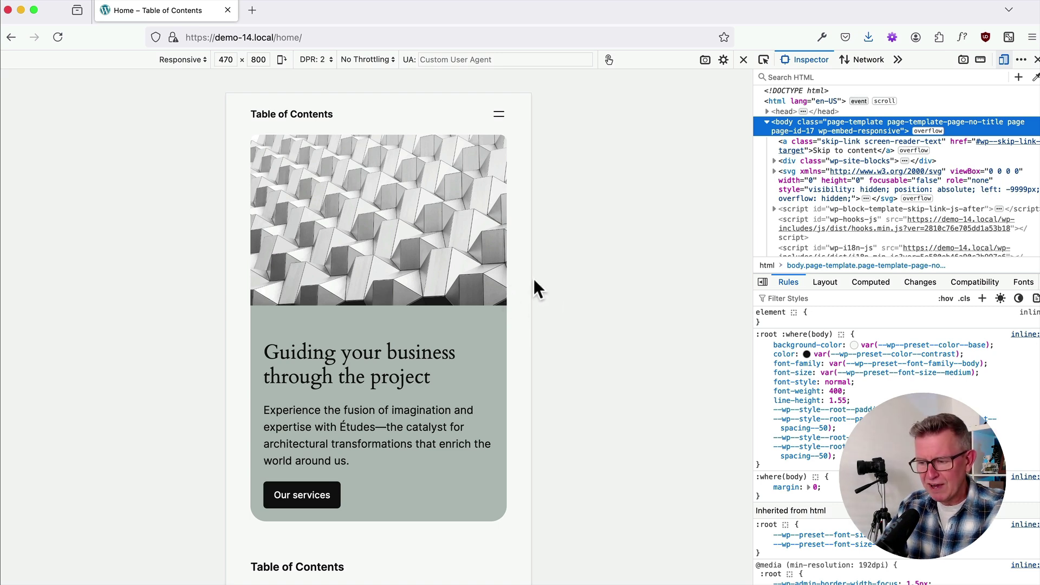
drag(531, 275, 726, 319)
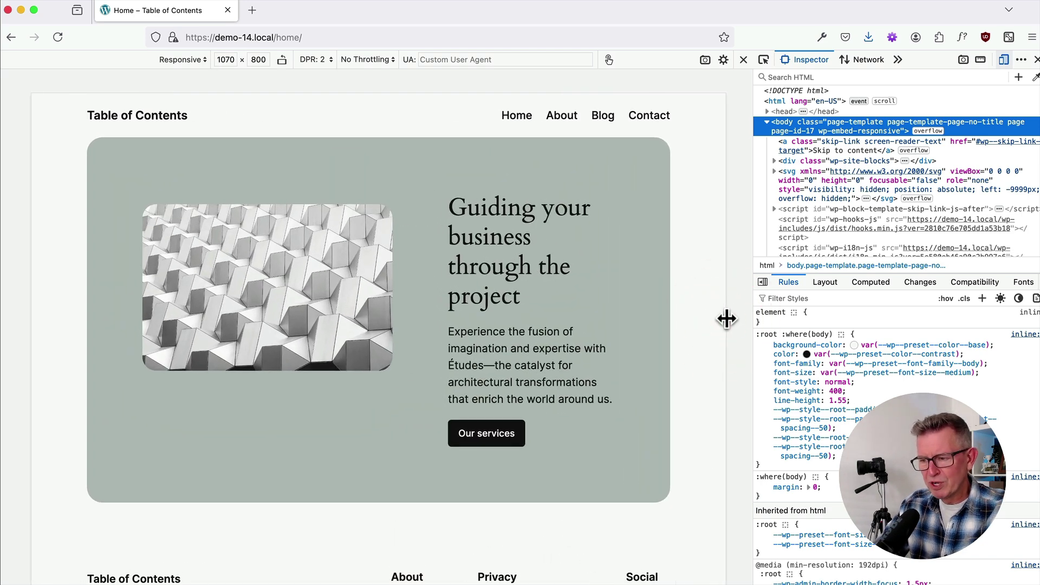